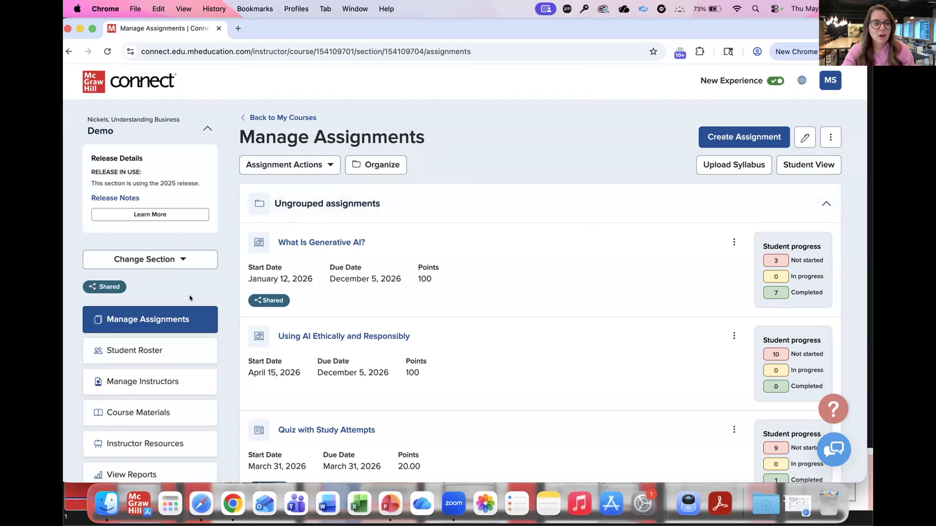
# Step: View the Student PowerPoint Presentations list in the instructor resources, and open the section's course materials
pyautogui.scroll(-1, 190, 298)
pyautogui.scroll(-5, 189, 298)
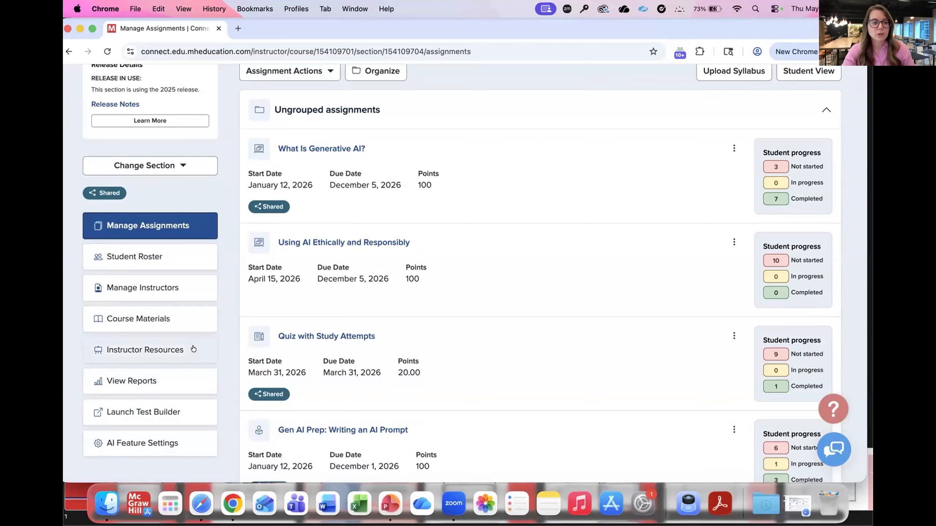
pyautogui.click(180, 349)
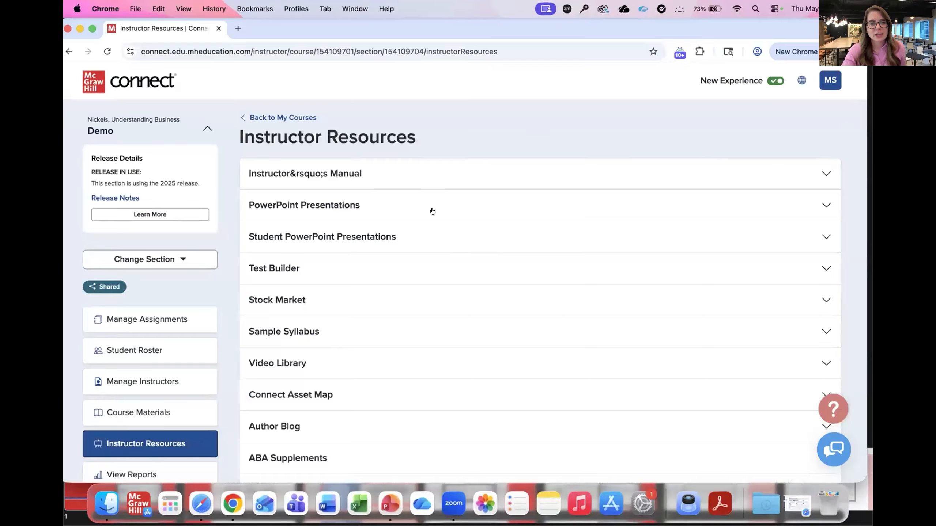
pyautogui.click(423, 231)
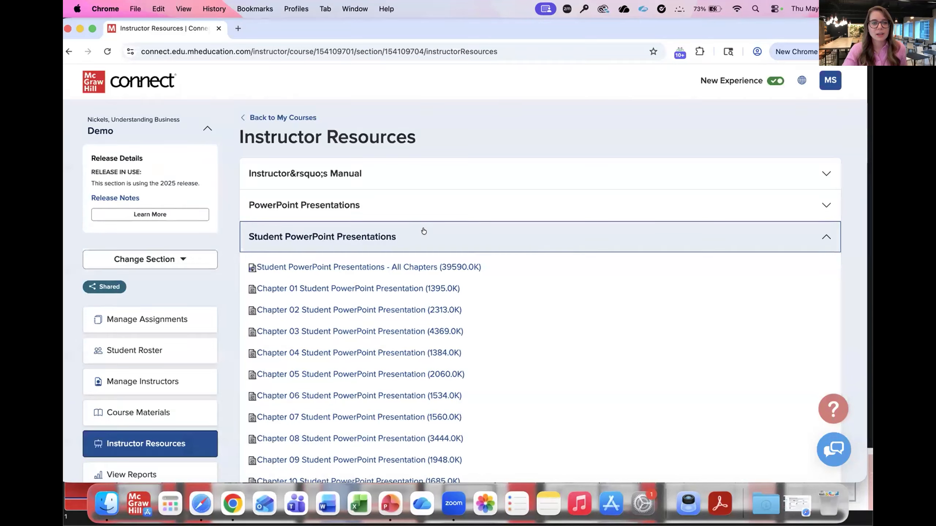
pyautogui.click(424, 231)
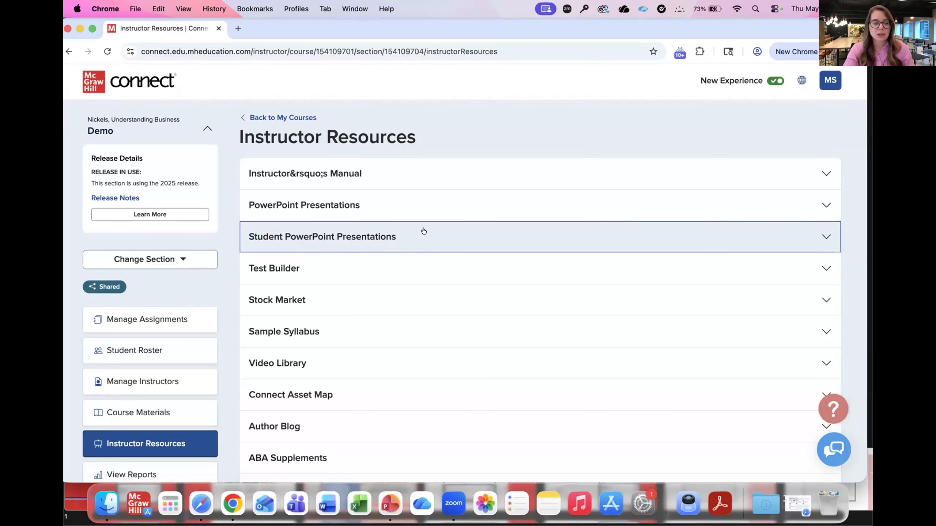
pyautogui.click(154, 412)
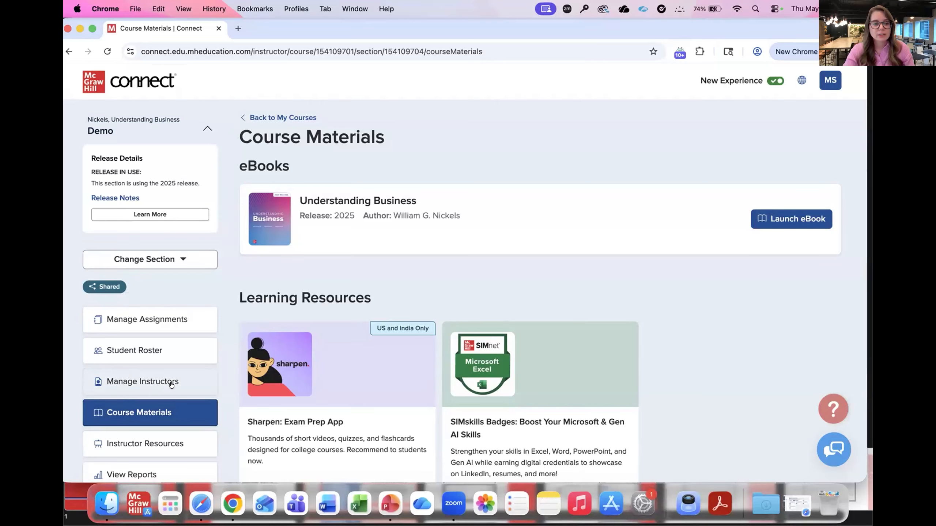
# Step: Add an instructor to the section by searching for the instructor's Connect email address and selecting the matching account
pyautogui.click(149, 383)
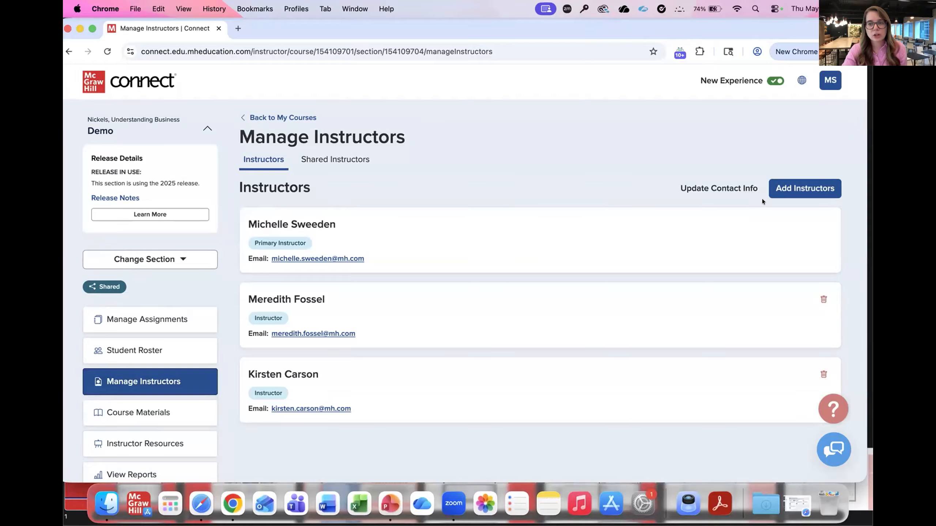
pyautogui.click(783, 187)
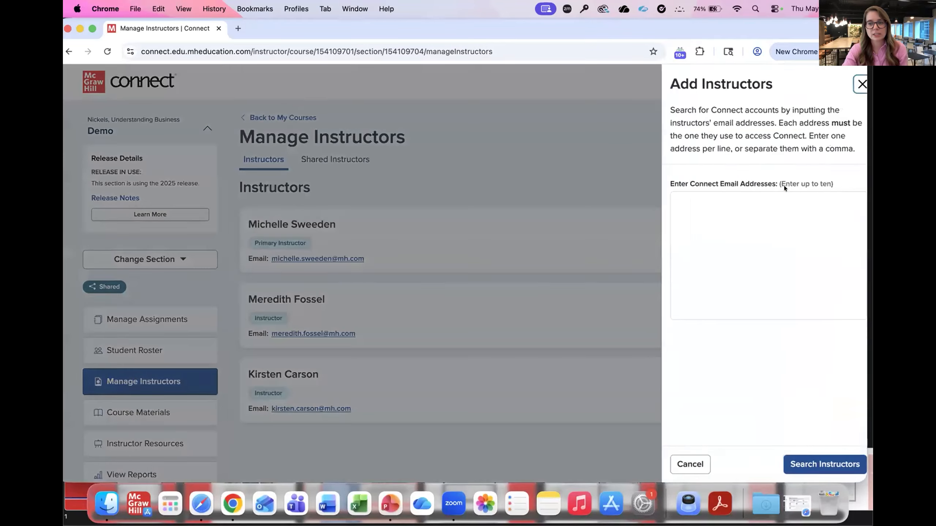
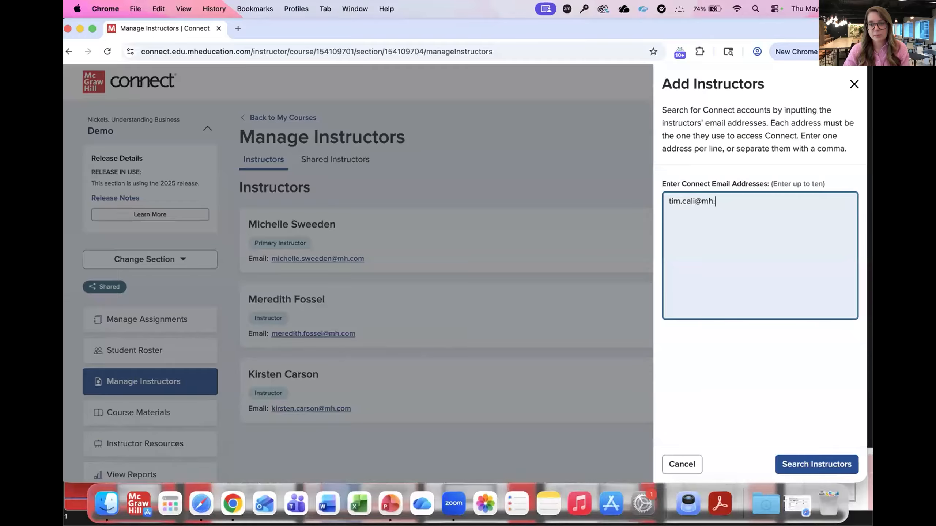
pyautogui.click(800, 462)
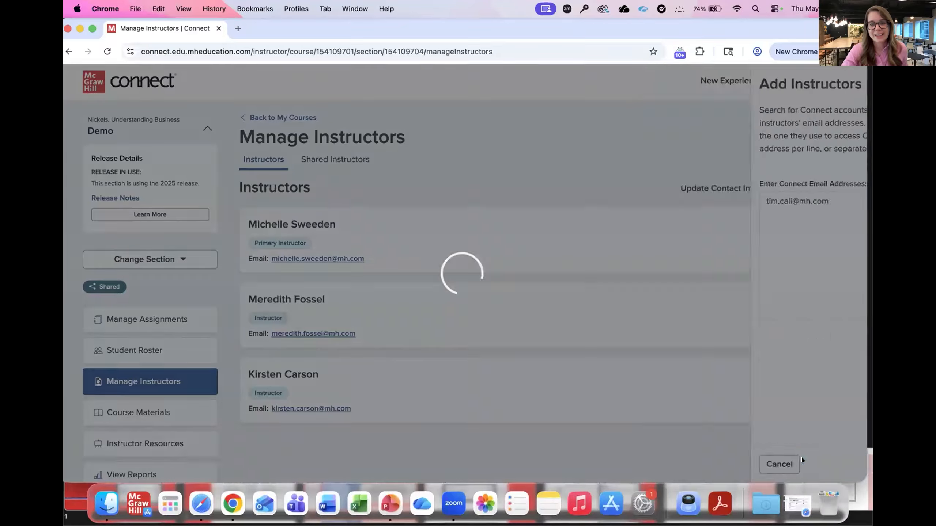
pyautogui.click(101, 243)
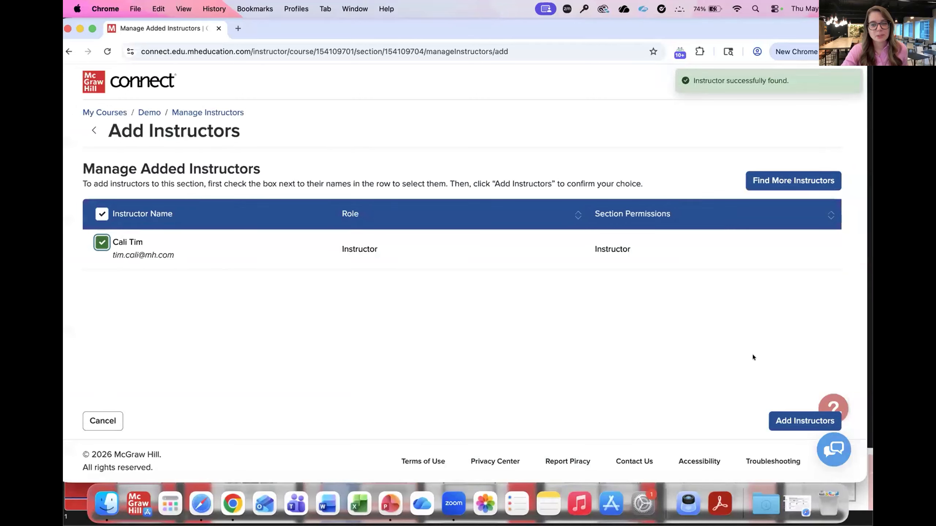
pyautogui.click(787, 416)
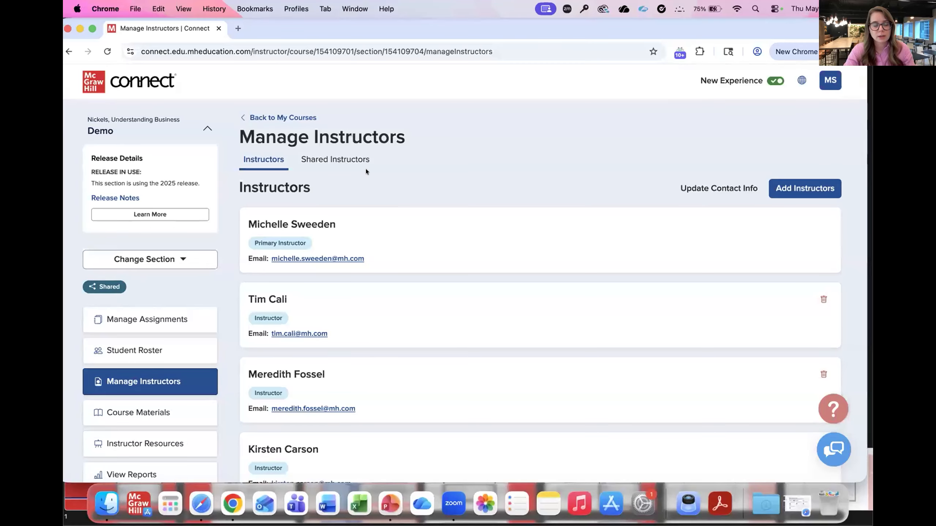
# Step: View the shared instructors and expand the listed instructor to show the shared section and permissions
pyautogui.click(344, 160)
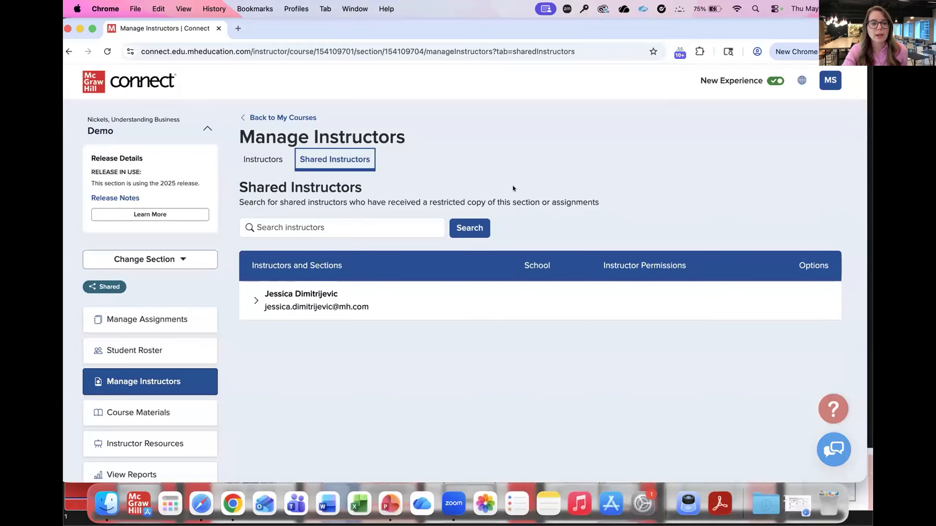
pyautogui.click(253, 299)
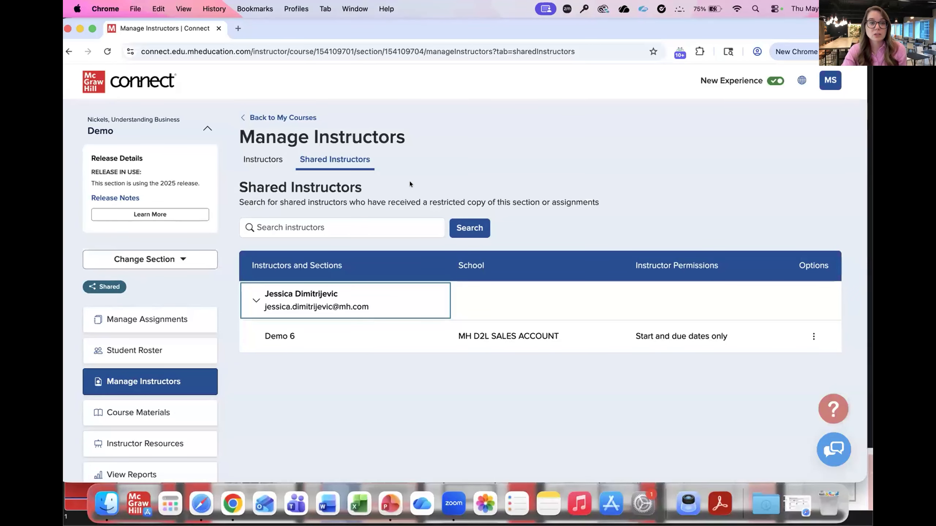
# Step: Find the student by first name in the student roster and grant a personal time extension of 50 as Percentage of time
pyautogui.click(154, 351)
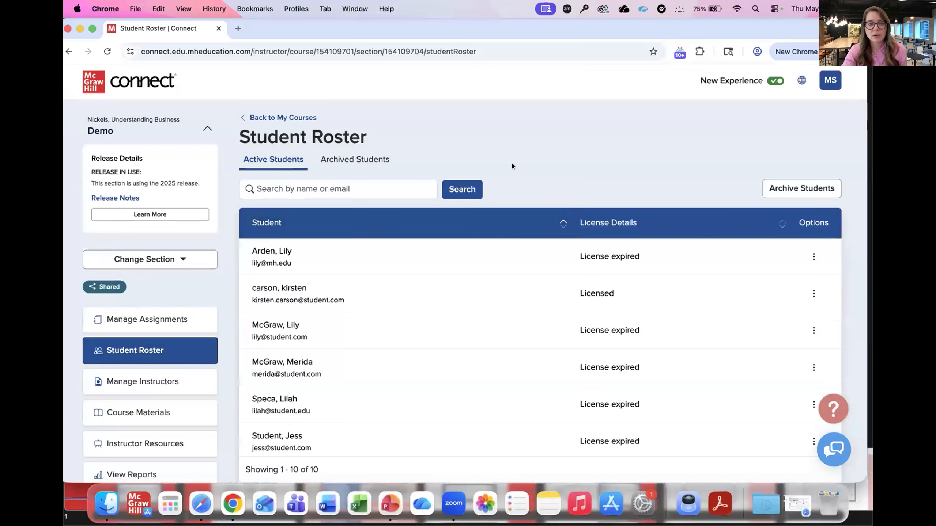
pyautogui.click(324, 184)
pyautogui.write('michelle')
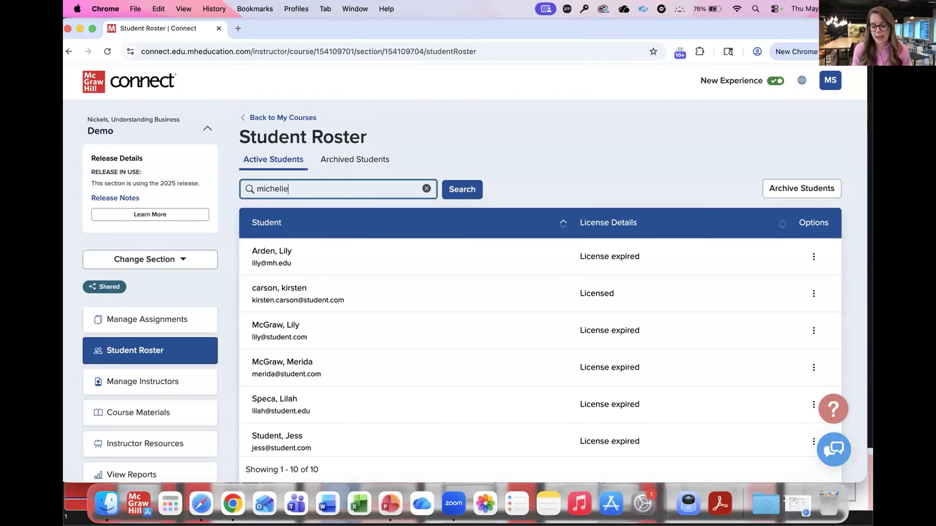
pyautogui.press('Return')
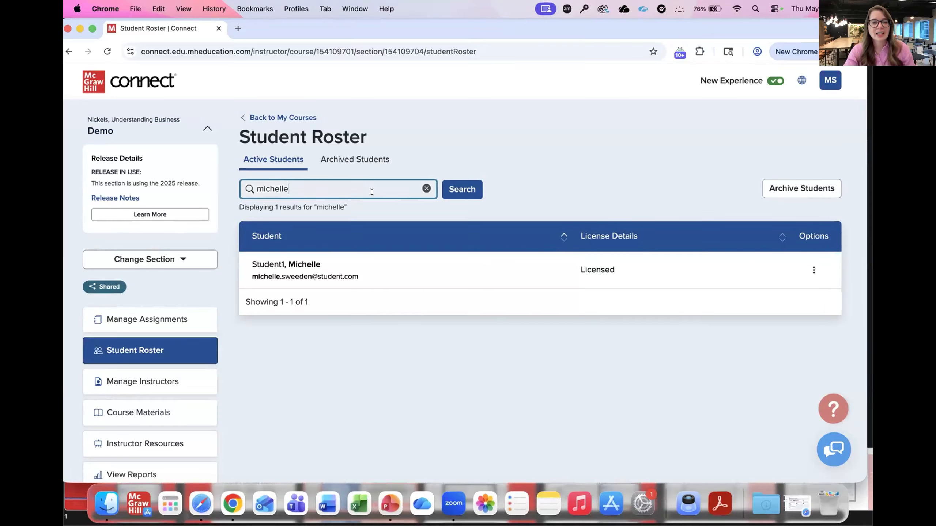
pyautogui.click(813, 273)
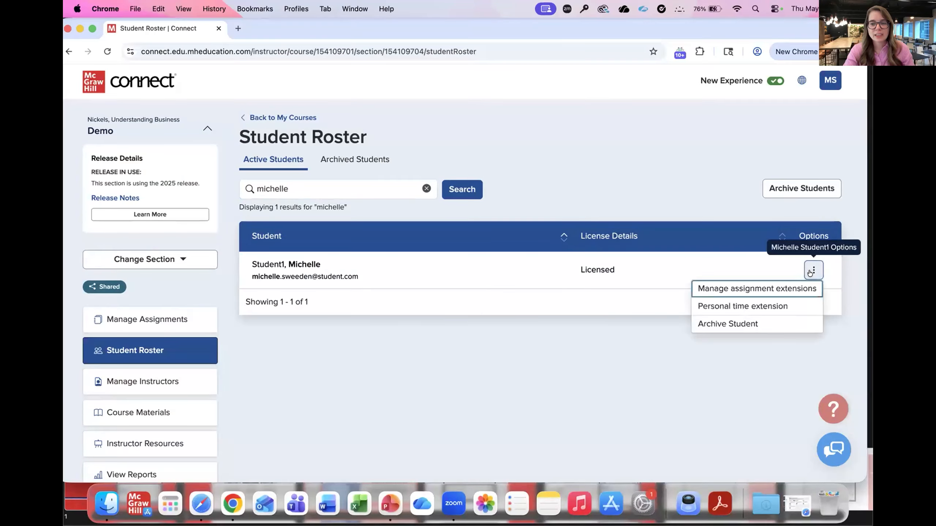
pyautogui.click(765, 306)
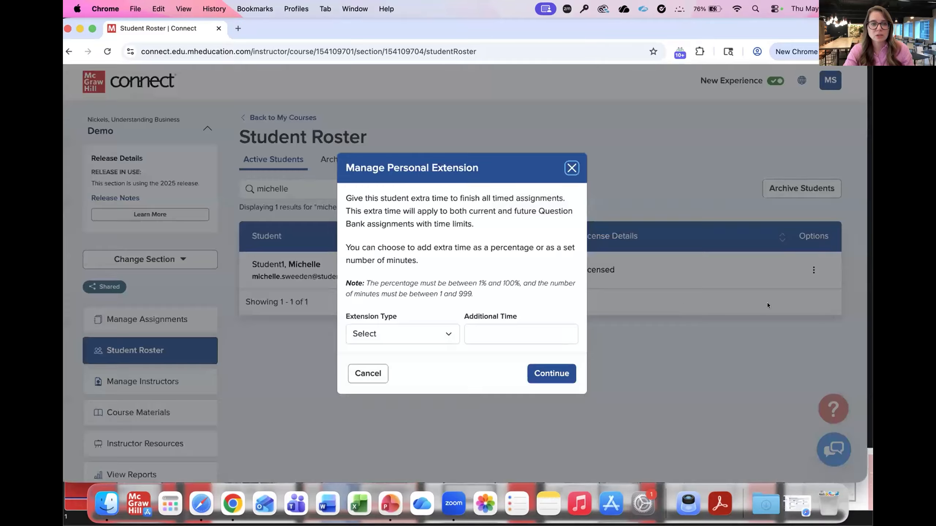
pyautogui.click(437, 331)
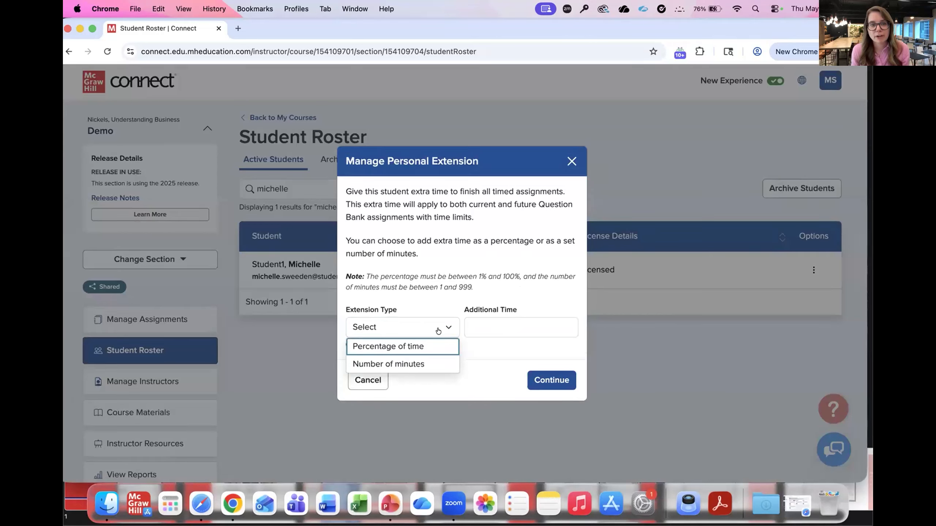
pyautogui.click(413, 346)
pyautogui.click(486, 332)
pyautogui.write('50')
pyautogui.click(556, 374)
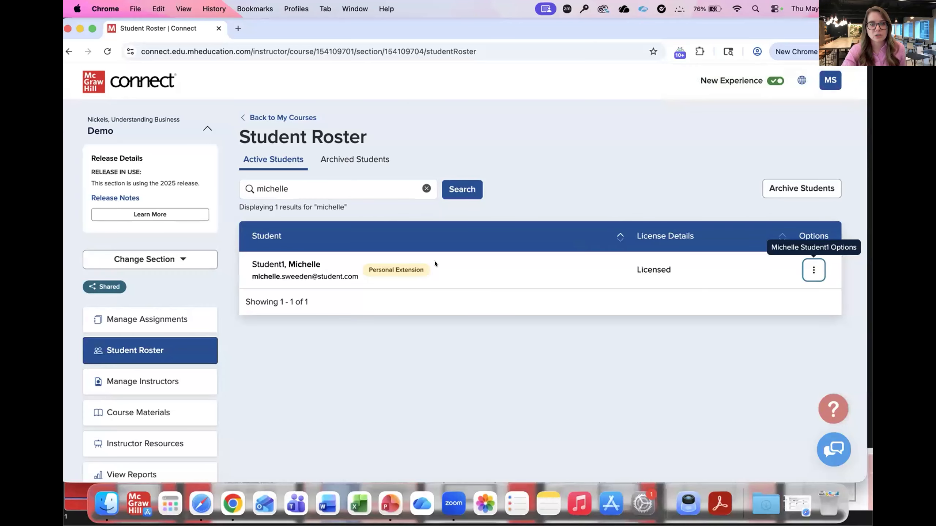
# Step: Clear the roster search and archive the first student in the active list
pyautogui.click(426, 189)
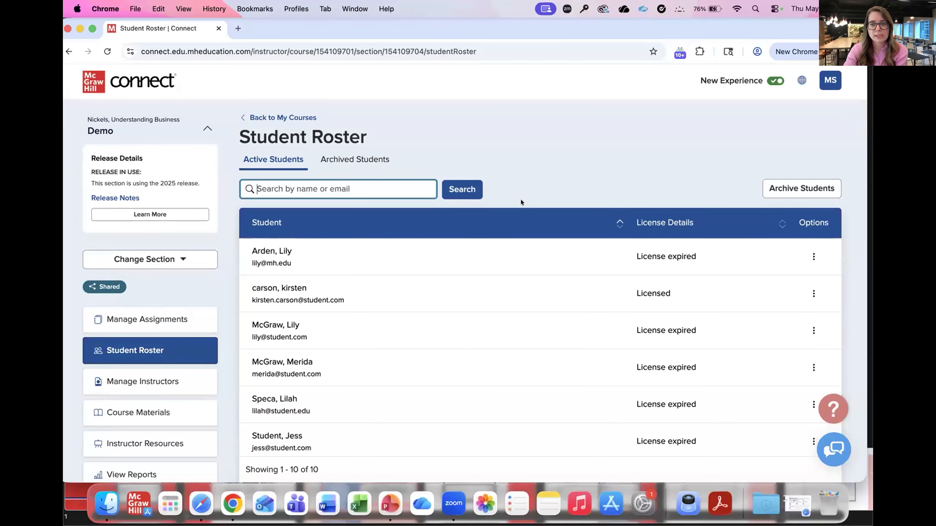
pyautogui.click(807, 255)
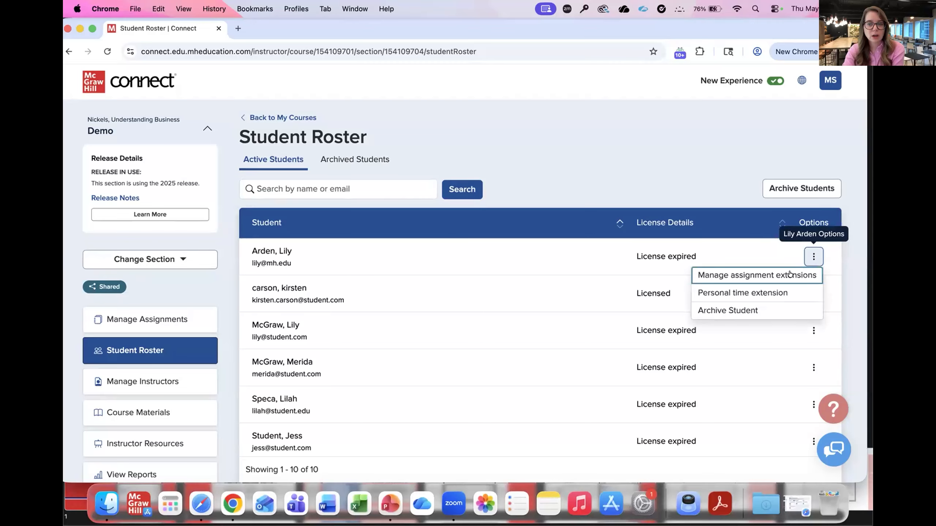
pyautogui.click(762, 310)
pyautogui.click(546, 338)
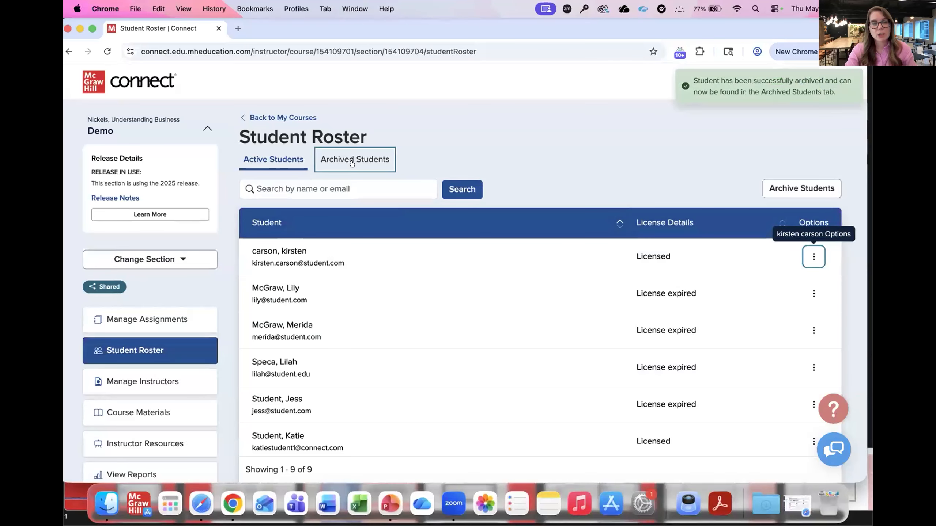
# Step: Unarchive the student just archived and return to the active students list
pyautogui.click(352, 162)
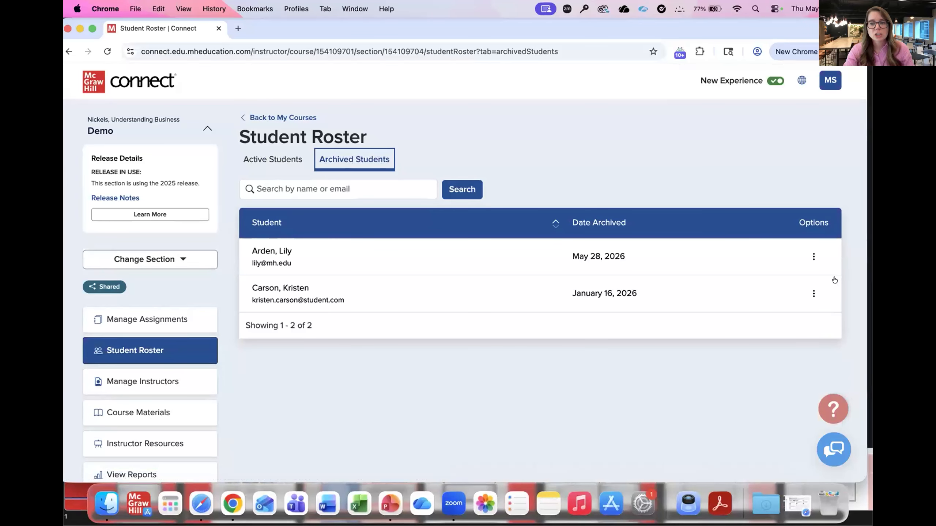
pyautogui.click(808, 259)
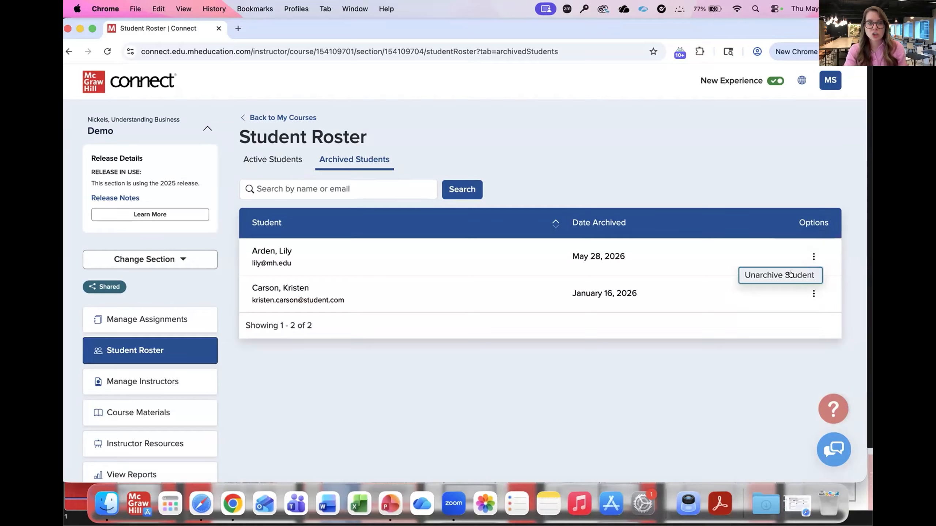
pyautogui.click(780, 275)
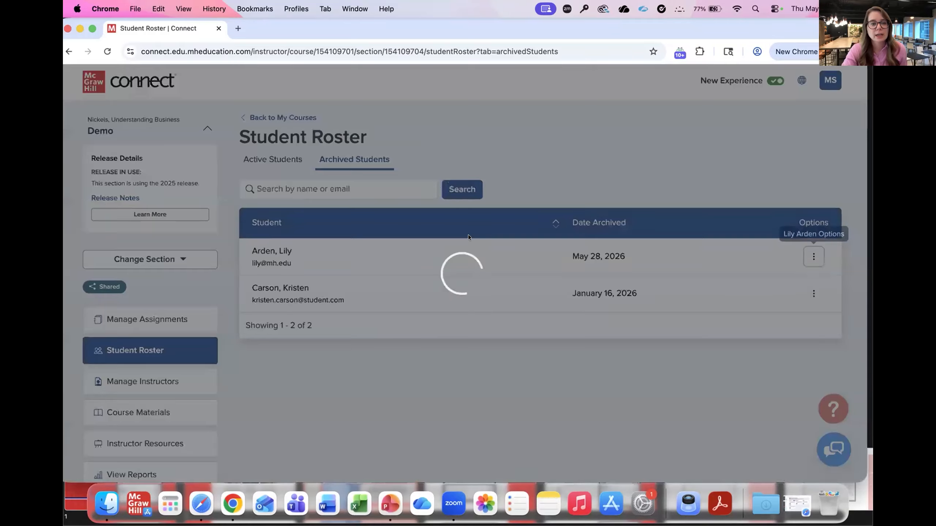
pyautogui.click(273, 160)
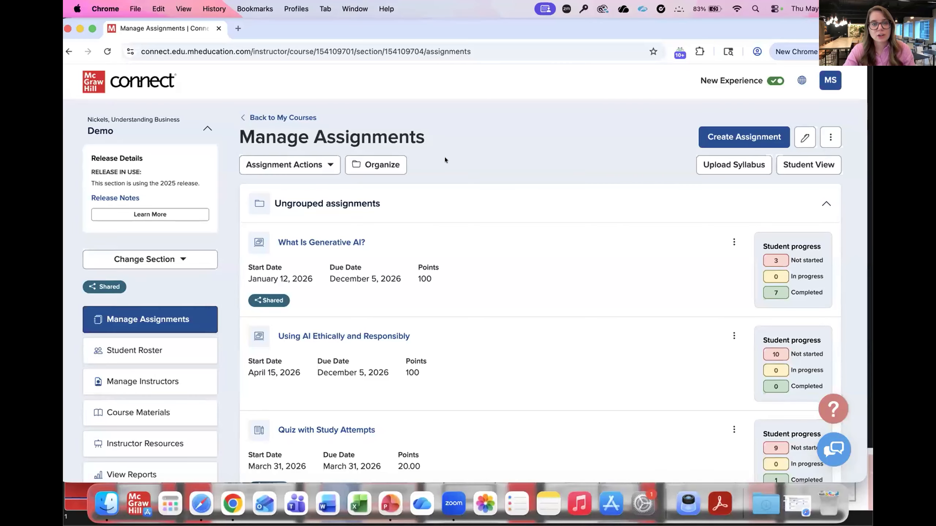
# Step: Open the assignment organizer, search assignments for "what is gen", and clear the search
pyautogui.click(374, 166)
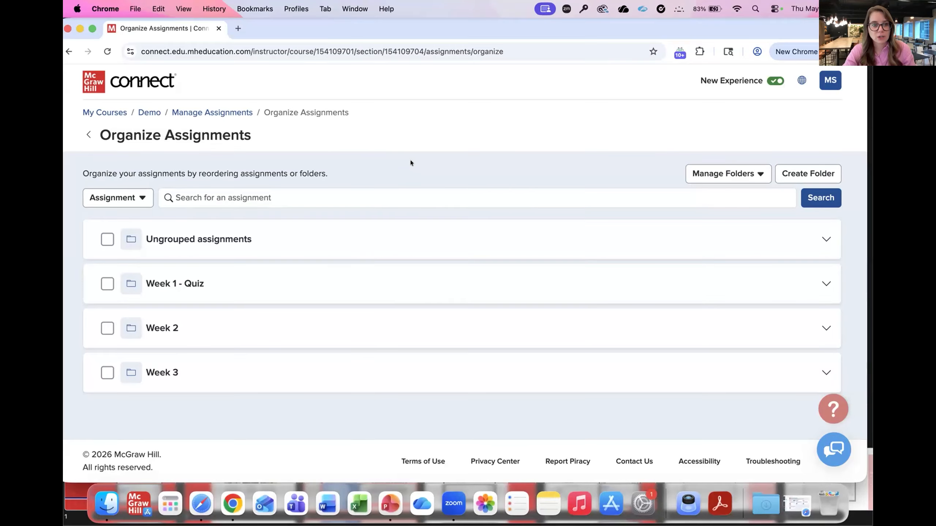
pyautogui.click(283, 195)
pyautogui.write('what is gen')
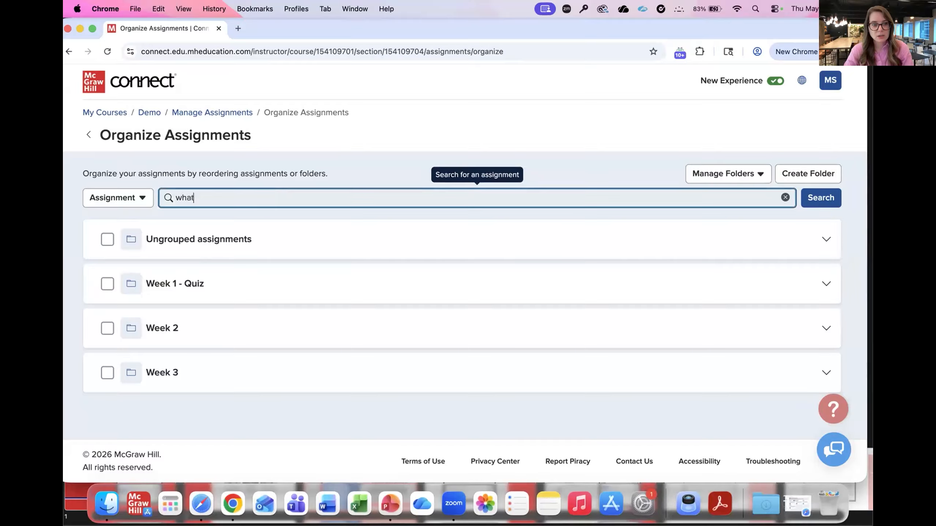
pyautogui.press('Return')
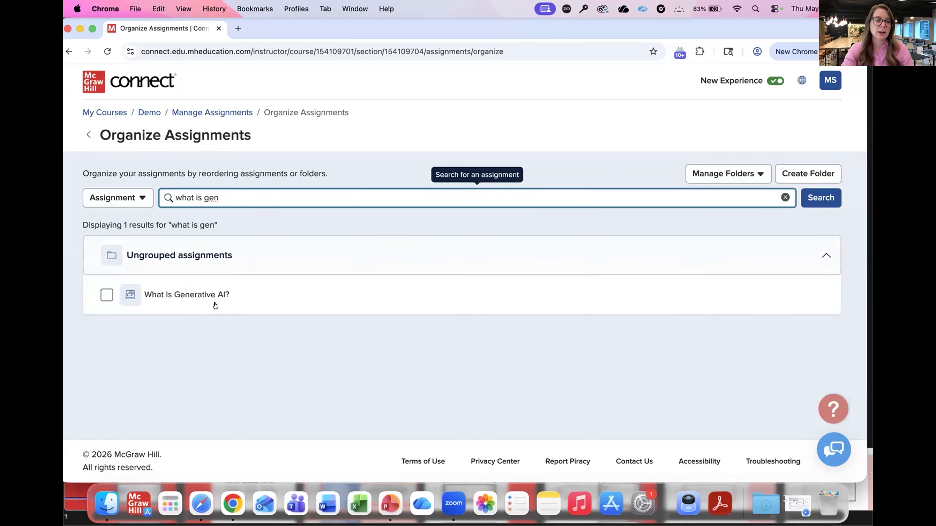
pyautogui.click(785, 197)
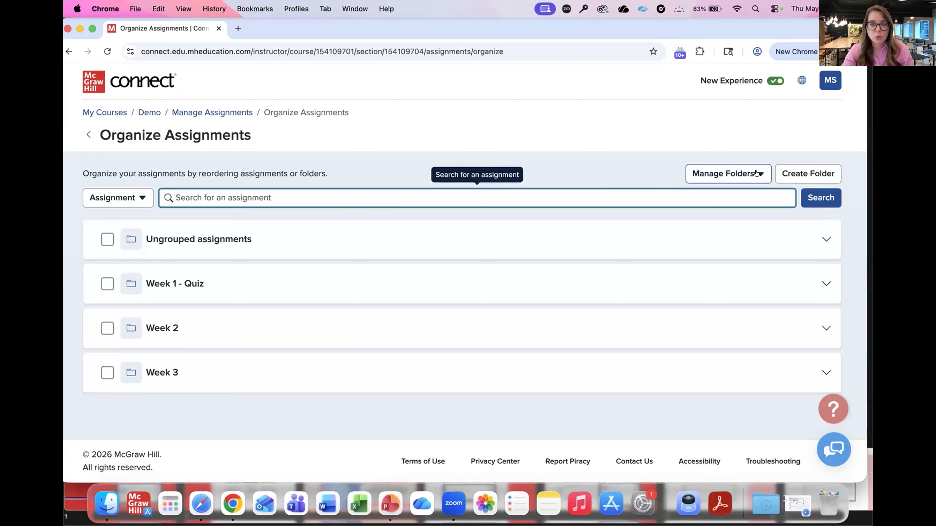
# Step: View the name and description settings of the Week 1 - Quiz folder and close them without editing
pyautogui.click(757, 173)
pyautogui.click(736, 190)
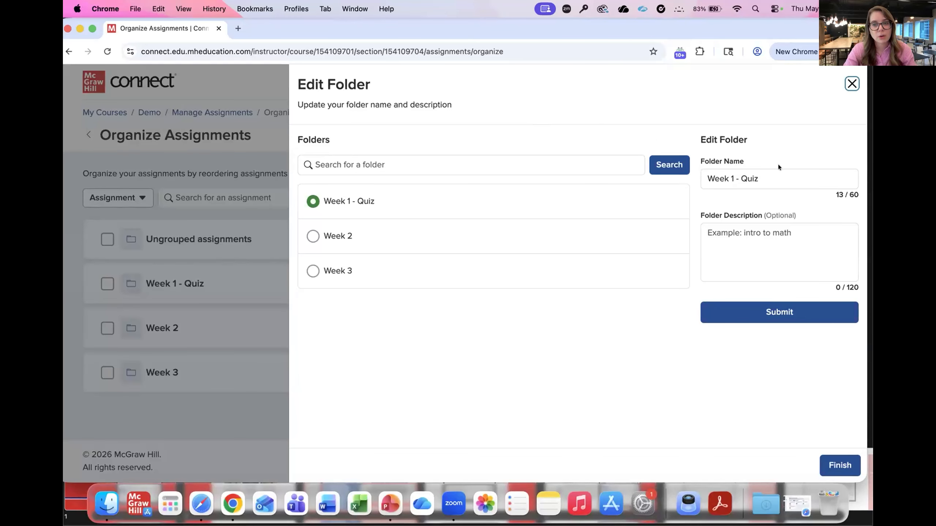
pyautogui.click(851, 83)
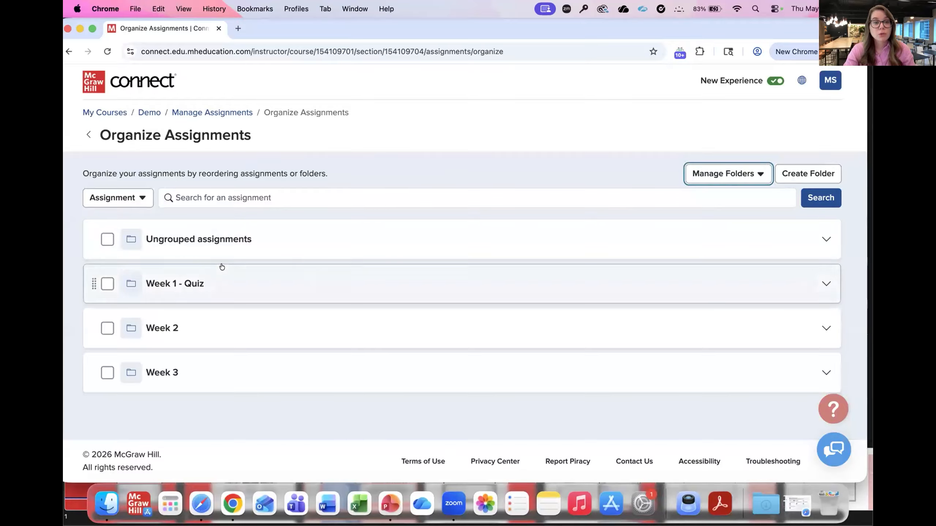
# Step: Move the Week 1 - Quiz folder to the top of the assignment list
pyautogui.click(106, 285)
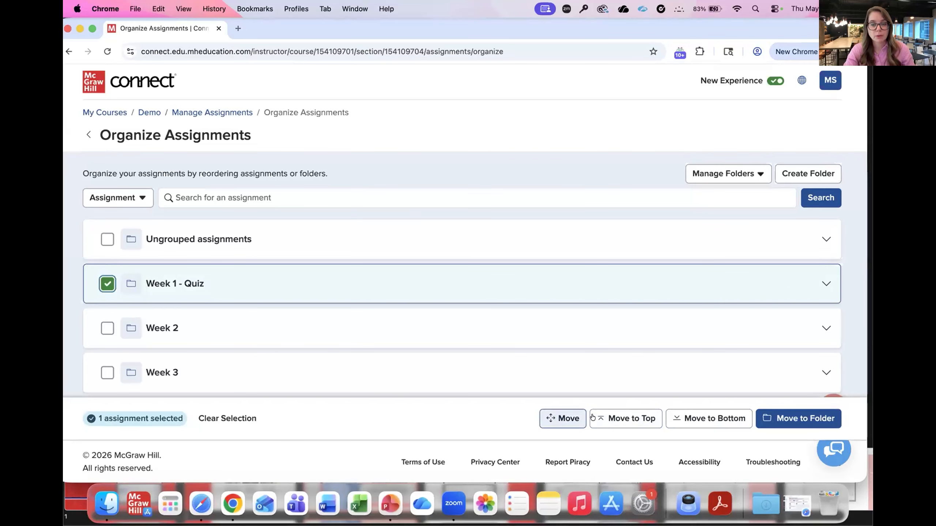
pyautogui.click(622, 419)
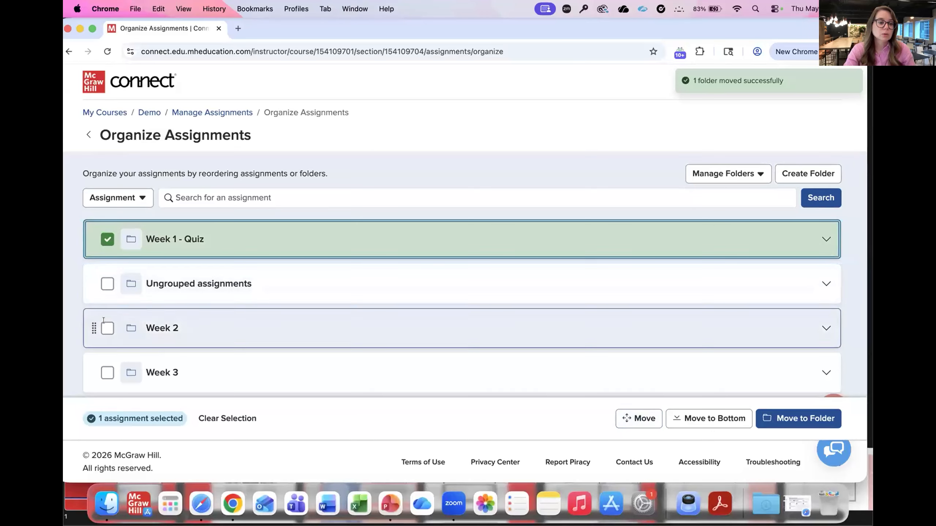
# Step: Expand the Week 1 - Quiz and Week 2 folders and move ABA: Connect Jeans (1-6) from Week 2 to the top of Week 1 - Quiz
pyautogui.click(227, 312)
pyautogui.scroll(-2, 227, 313)
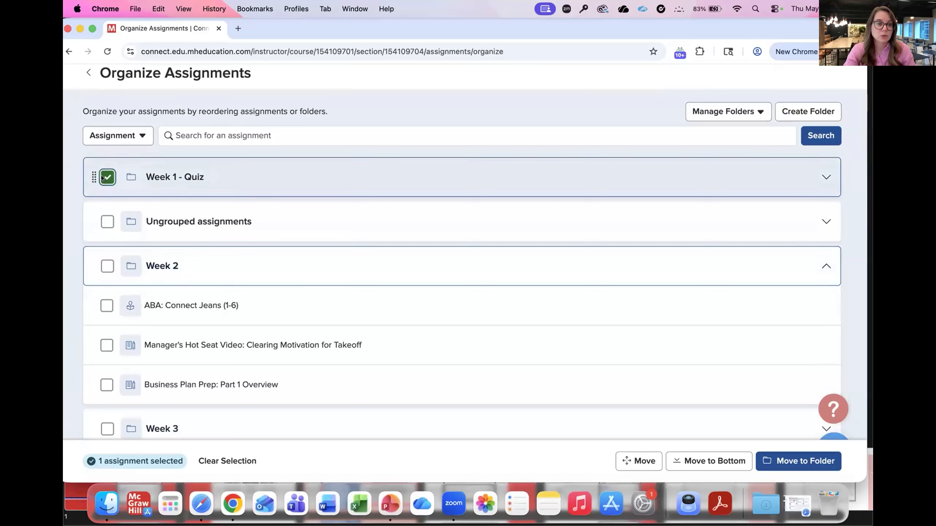
pyautogui.click(105, 178)
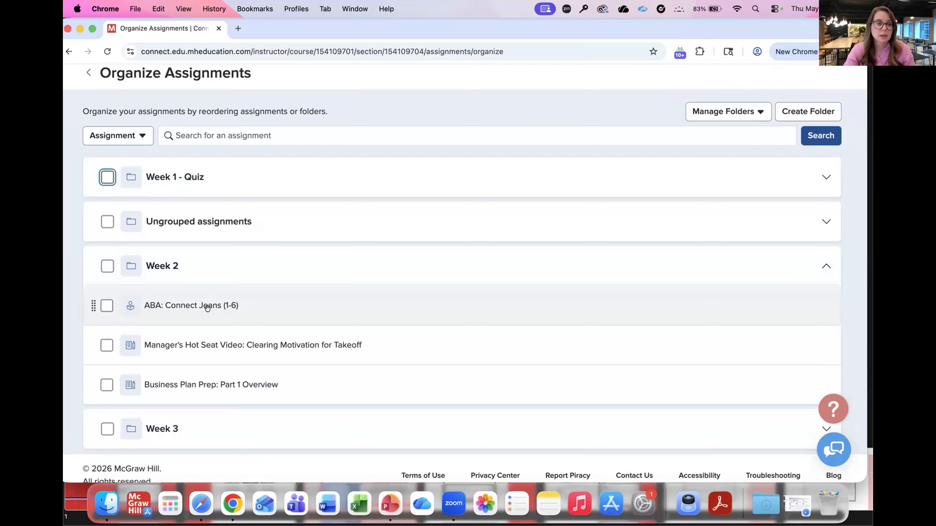
pyautogui.click(218, 178)
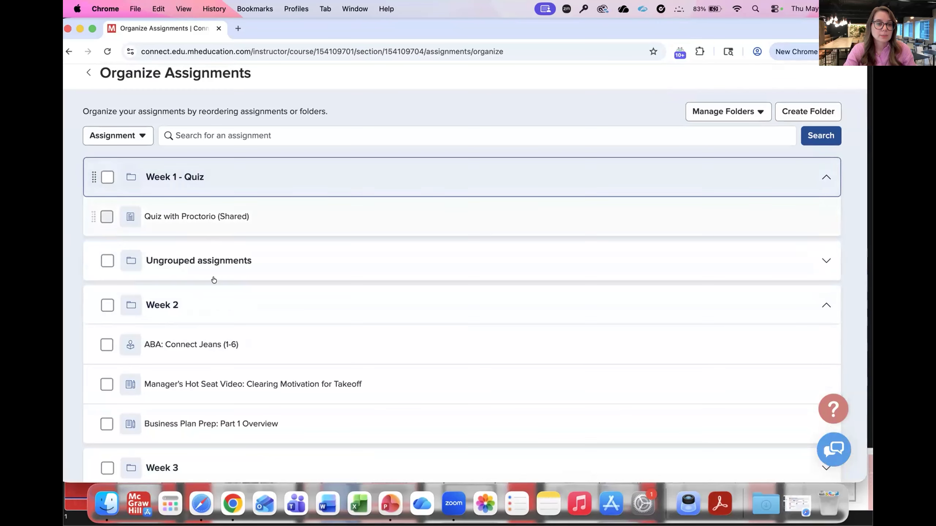
pyautogui.moveTo(206, 351); pyautogui.dragTo(208, 205)
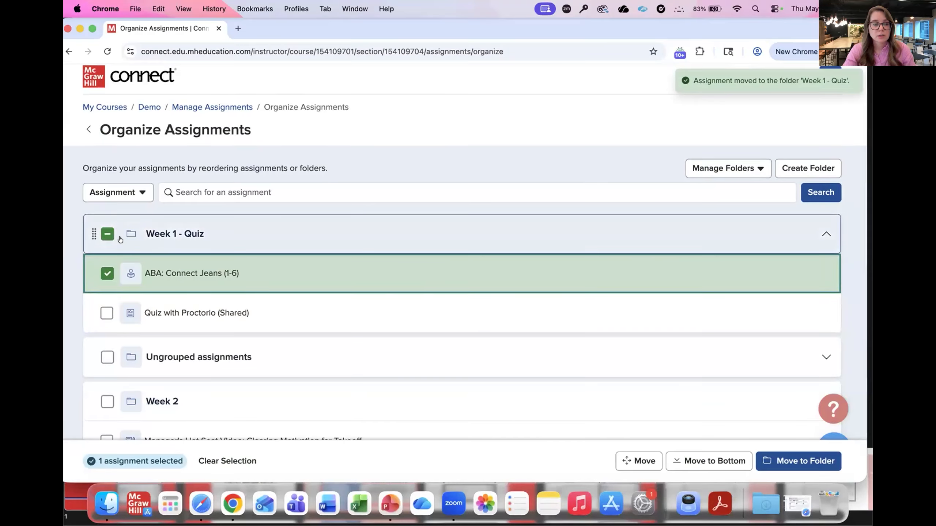
# Step: Move the whole Week 1 - Quiz folder with its assignments below Ungrouped assignments and return to Manage Assignments
pyautogui.scroll(-1, 215, 241)
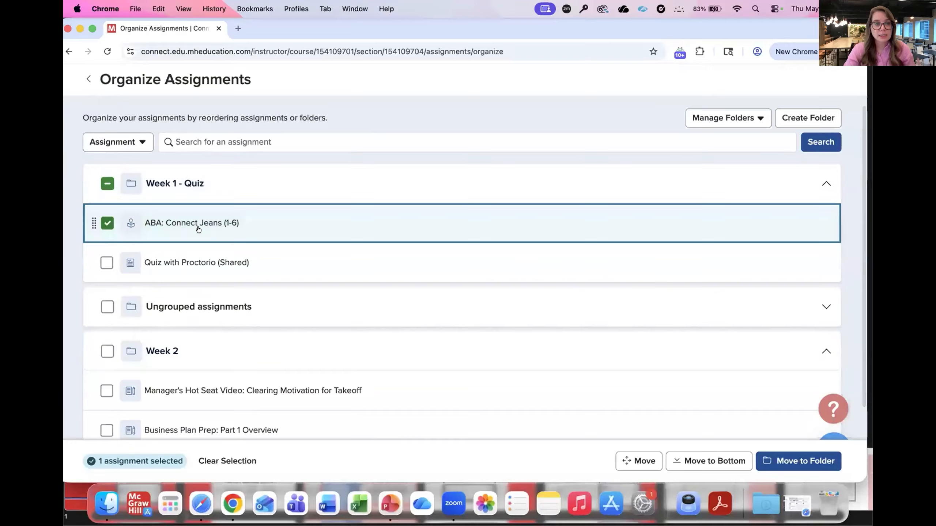
pyautogui.click(107, 184)
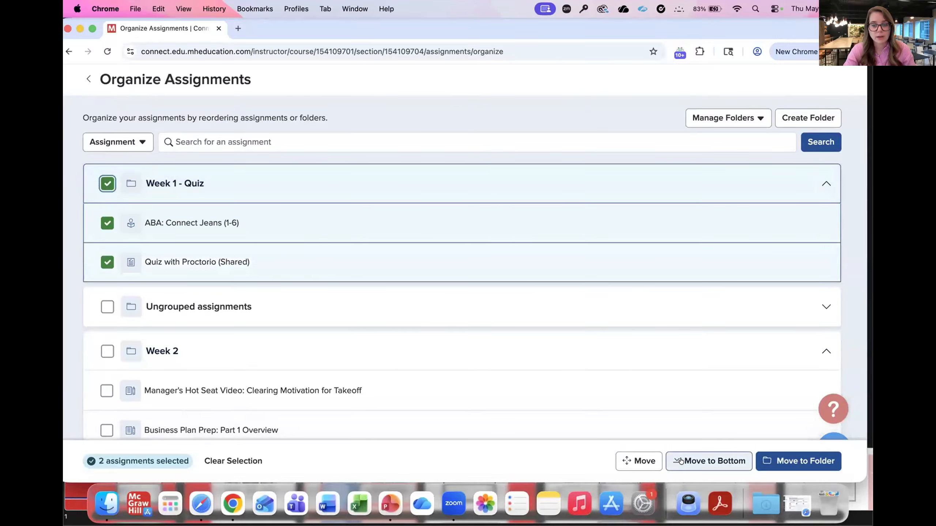
pyautogui.moveTo(257, 186); pyautogui.dragTo(248, 278)
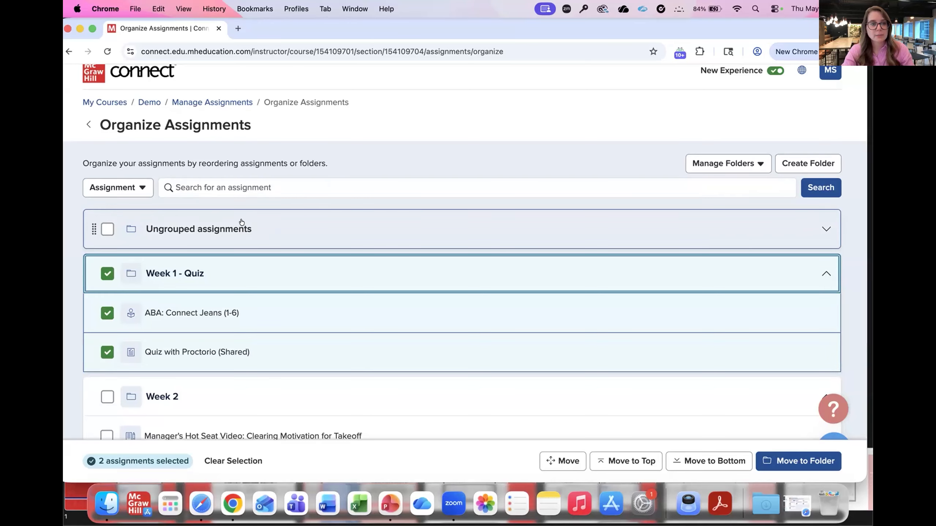
pyautogui.click(206, 102)
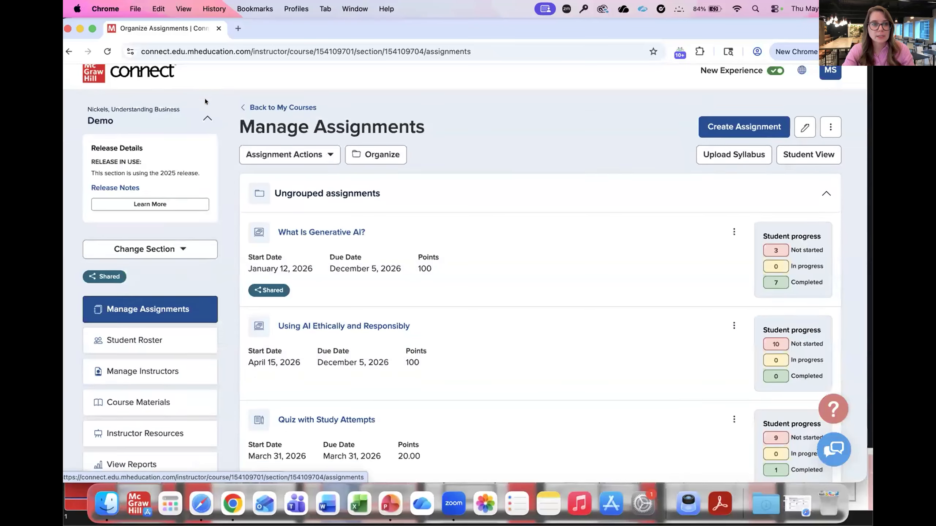
pyautogui.click(389, 215)
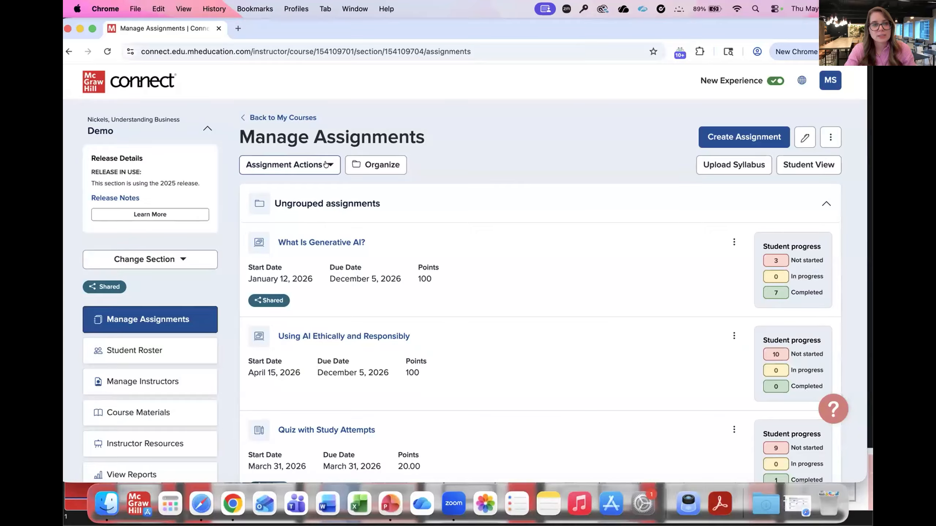
# Step: Start sharing an unrestricted copy of What Is Generative AI?, finding the assignment by searching for "what is gen"
pyautogui.click(325, 164)
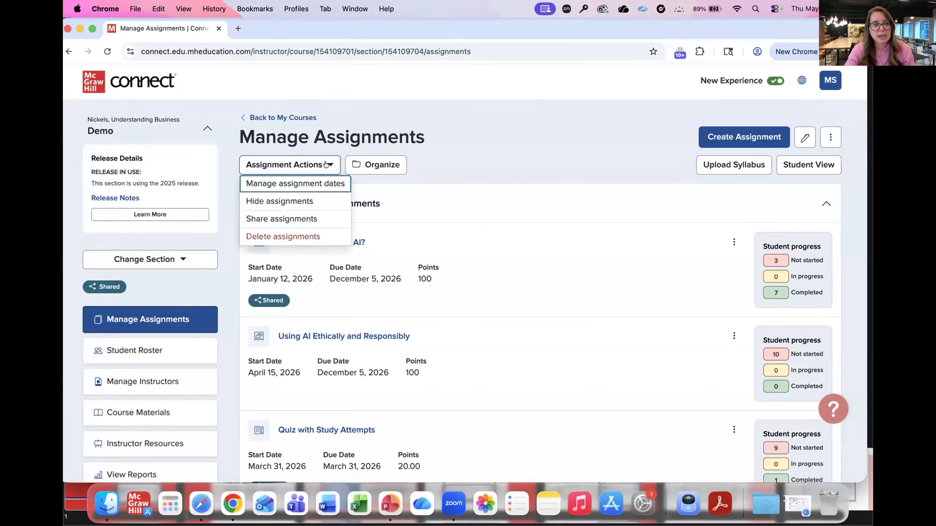
pyautogui.click(299, 218)
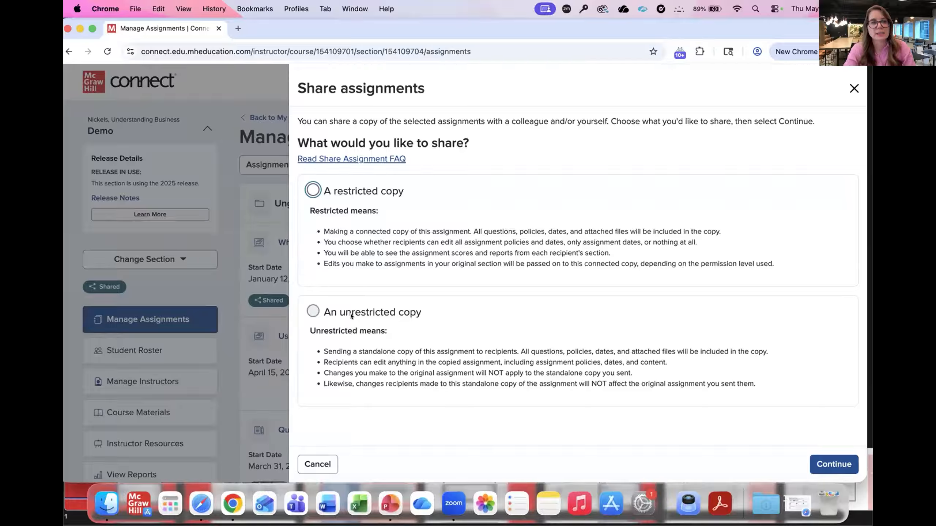
pyautogui.click(313, 312)
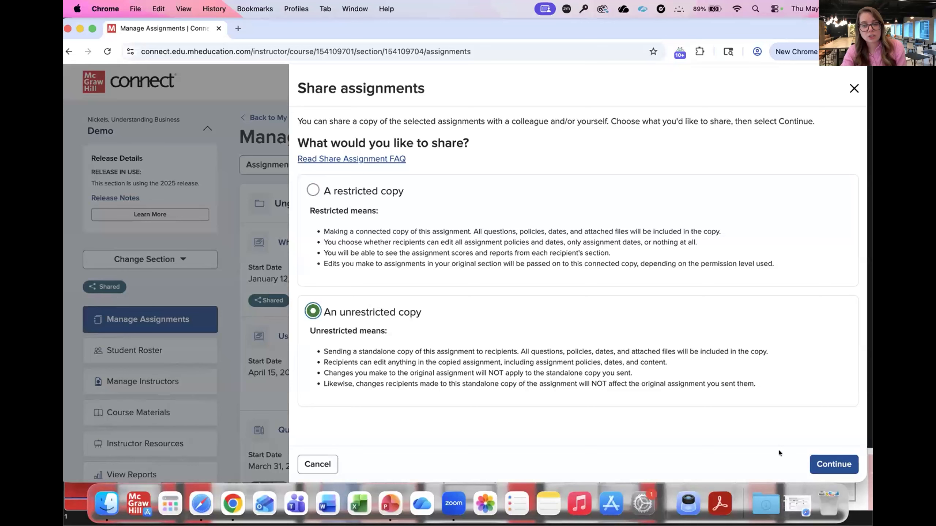
pyautogui.click(824, 465)
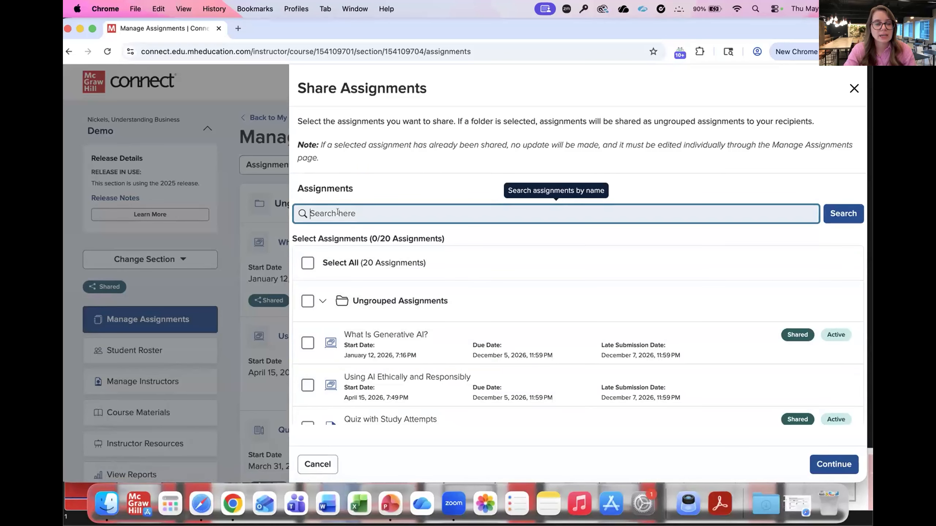
pyautogui.write('what is gen')
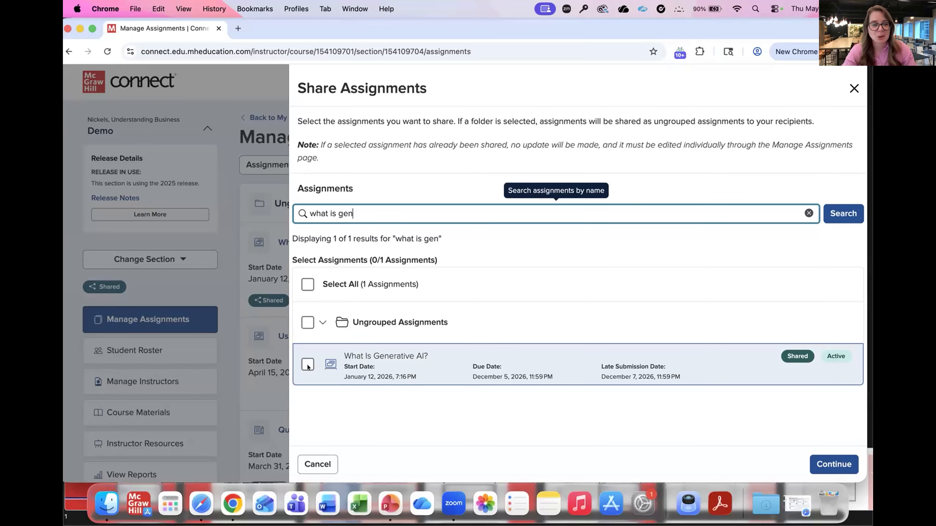
pyautogui.click(308, 365)
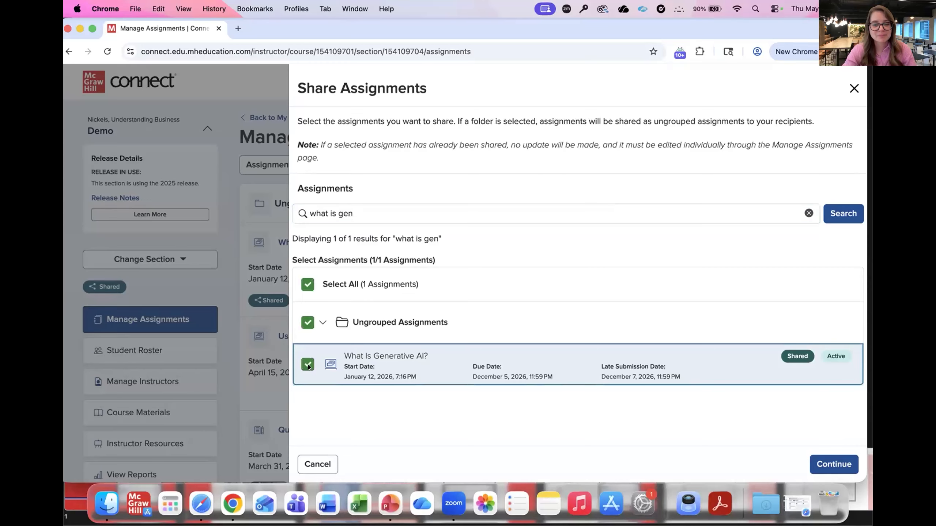
pyautogui.click(833, 463)
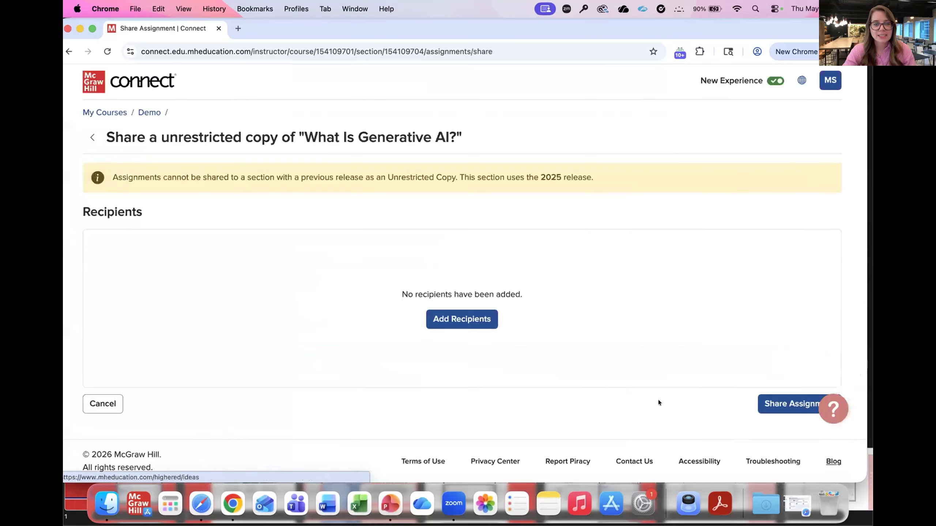
# Step: Add a colleague as share recipient by their Connect email and look through the recipient's courses and sections
pyautogui.click(453, 320)
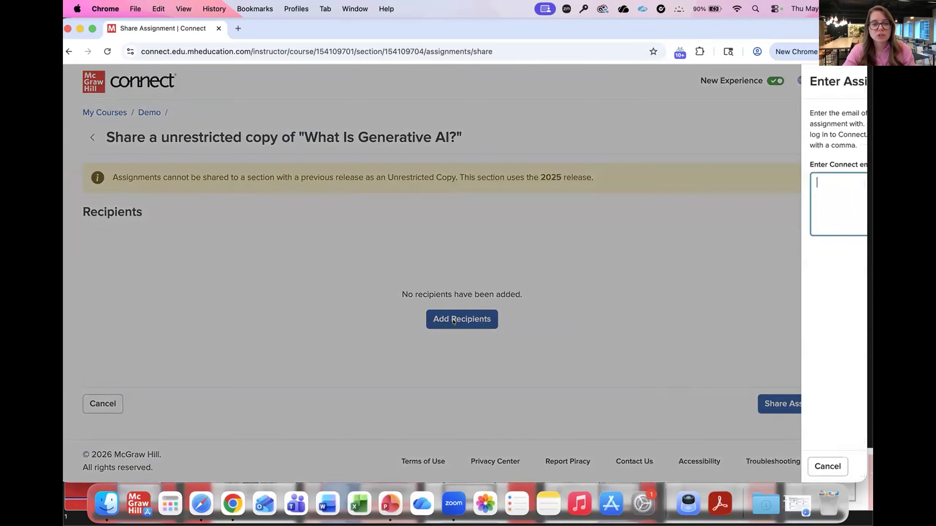
pyautogui.click(728, 202)
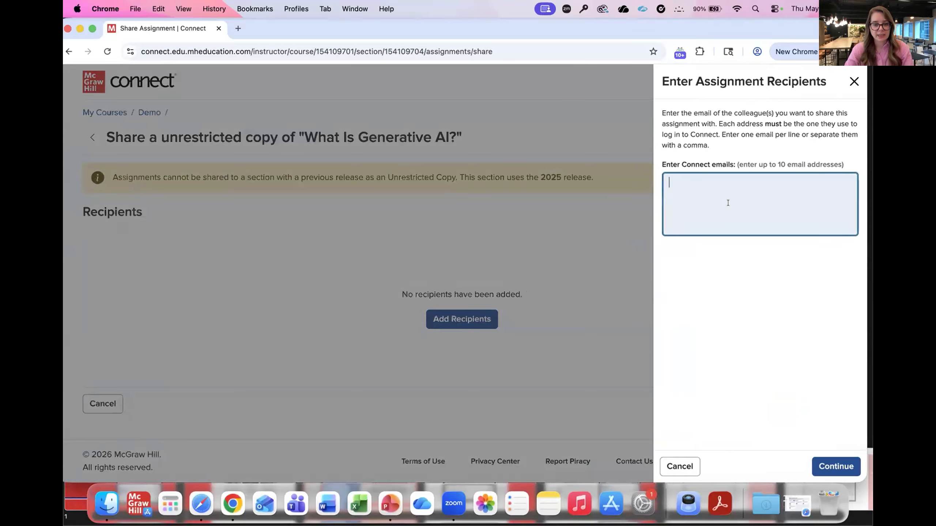
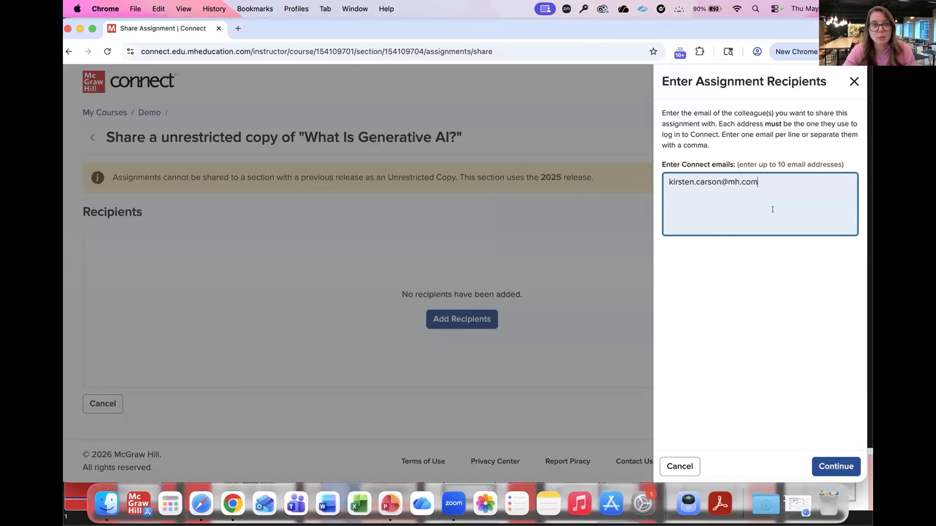
pyautogui.click(830, 461)
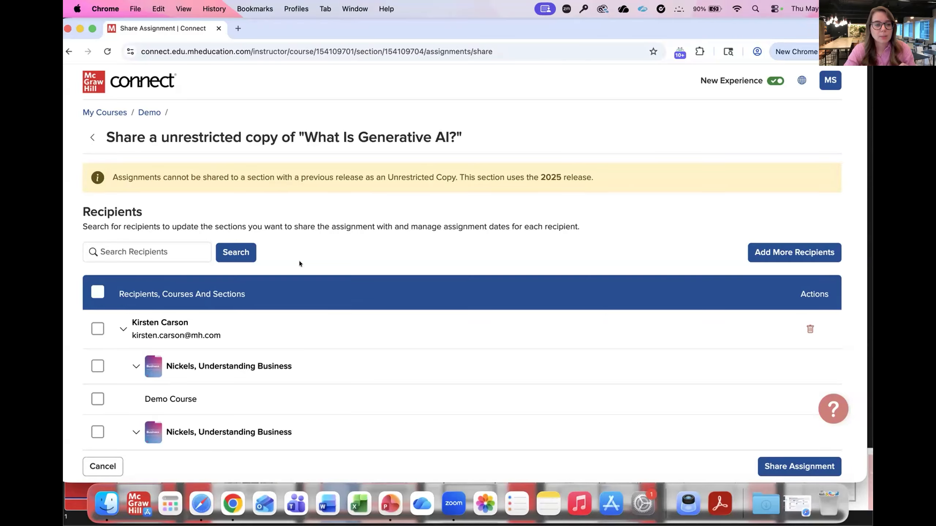
pyautogui.click(128, 249)
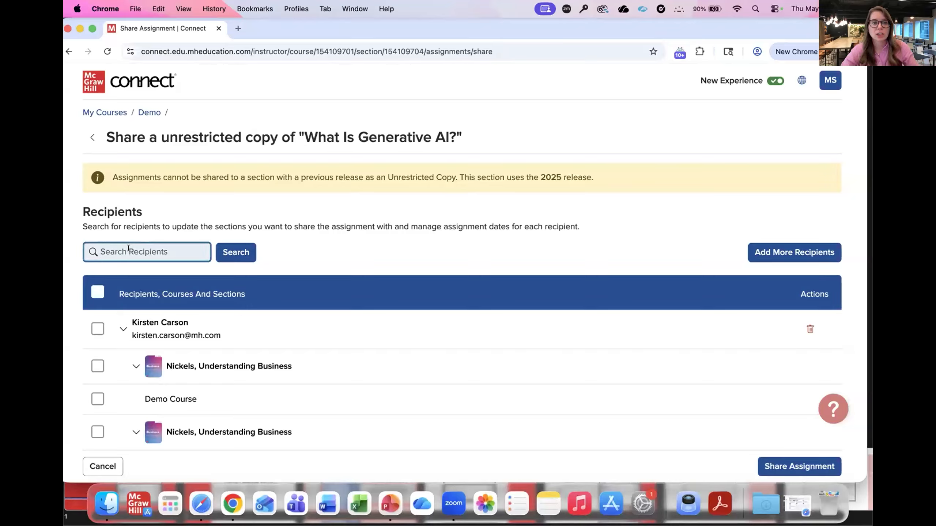
pyautogui.scroll(-2, 168, 381)
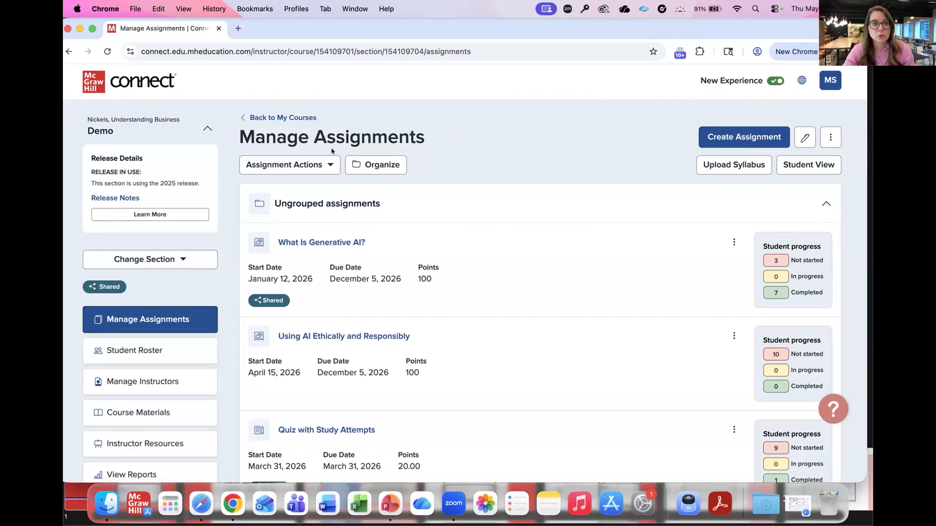
# Step: Open the assignment date management, search for "what is gen" and select What Is Generative AI? for date changes
pyautogui.click(310, 165)
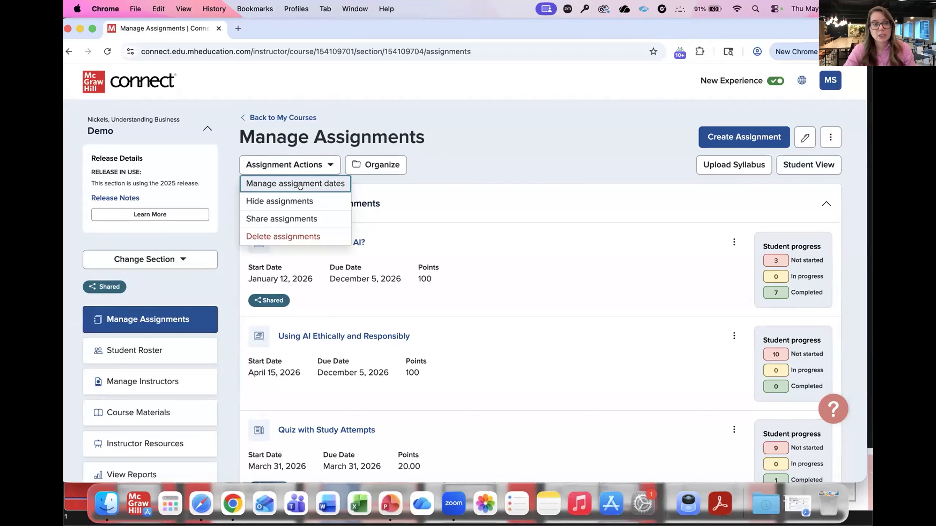
pyautogui.click(300, 186)
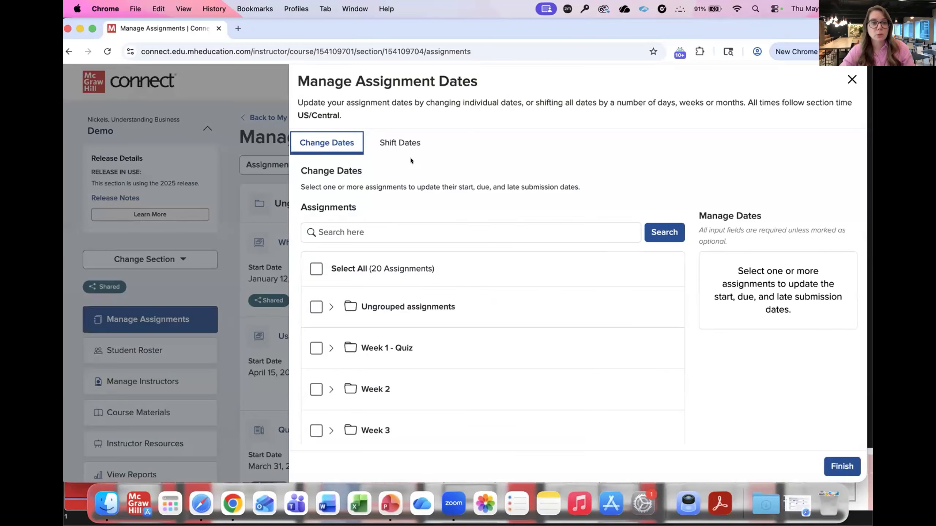
pyautogui.click(367, 227)
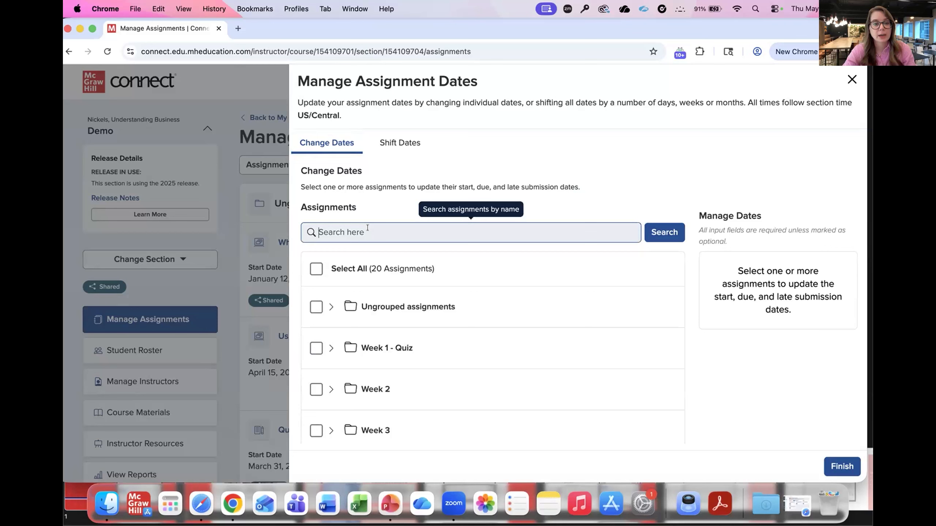
pyautogui.write('what is gen')
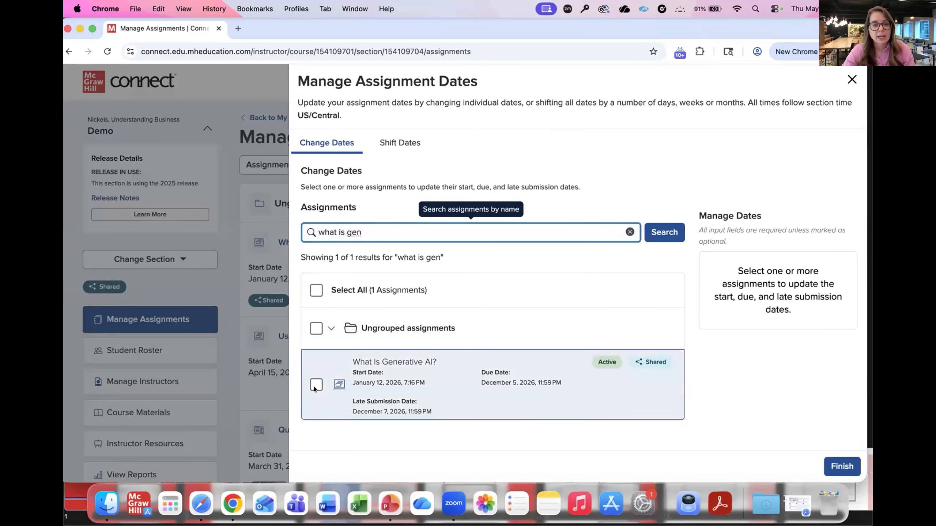
pyautogui.click(315, 385)
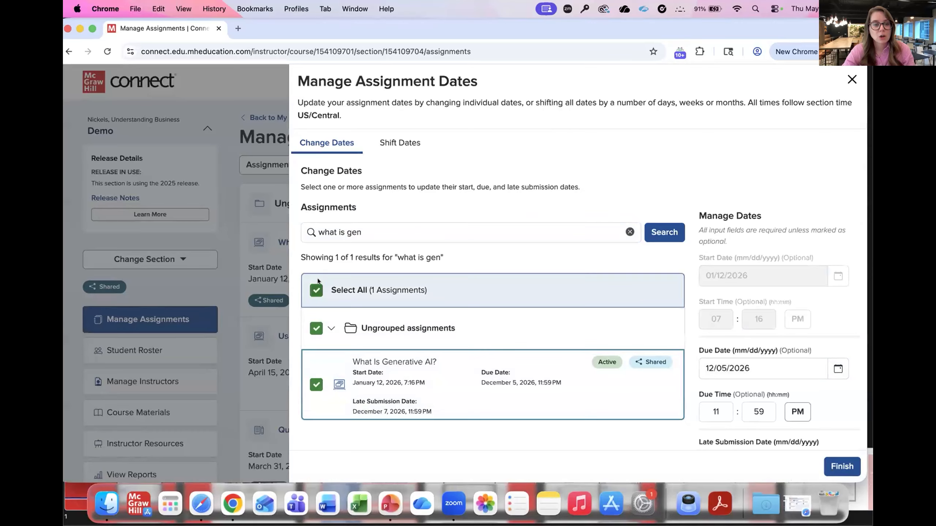
# Step: Clear the search and add Using AI Ethically and Responsibly from Ungrouped assignments to the selection
pyautogui.click(629, 232)
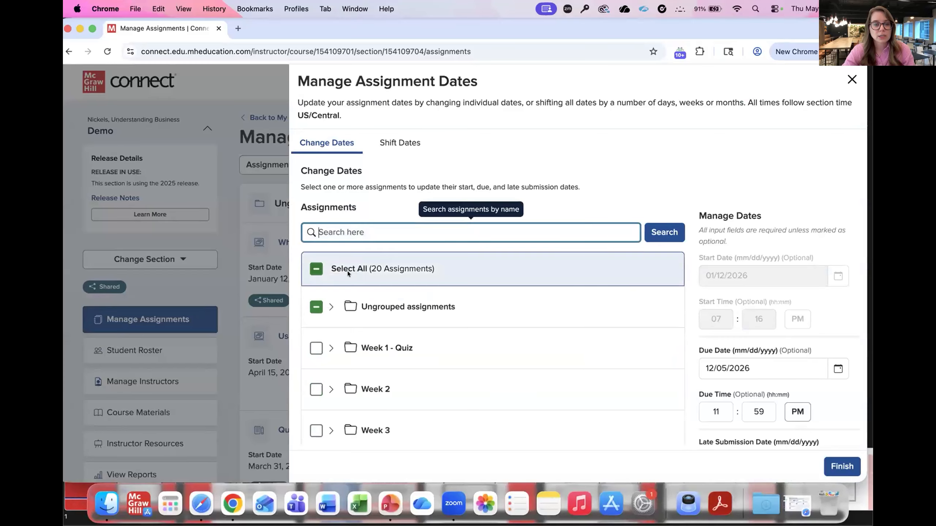
pyautogui.click(331, 307)
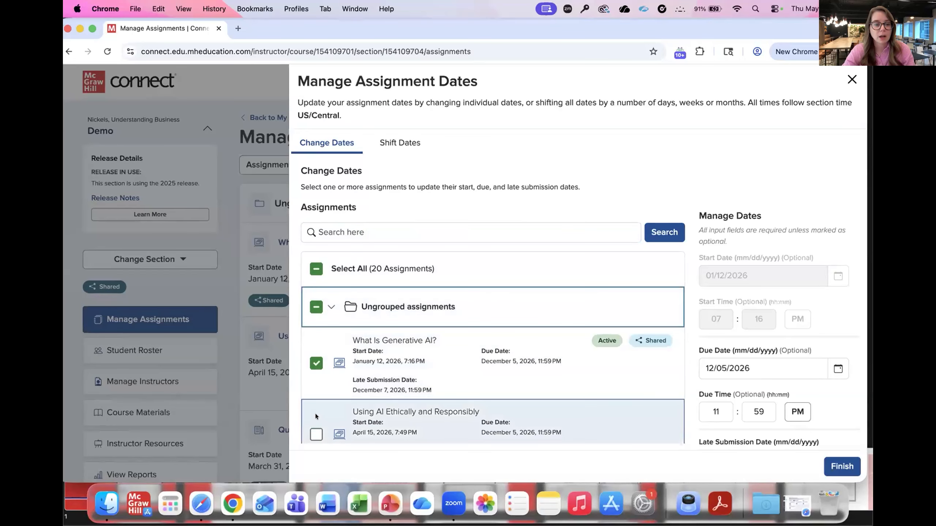
pyautogui.click(315, 434)
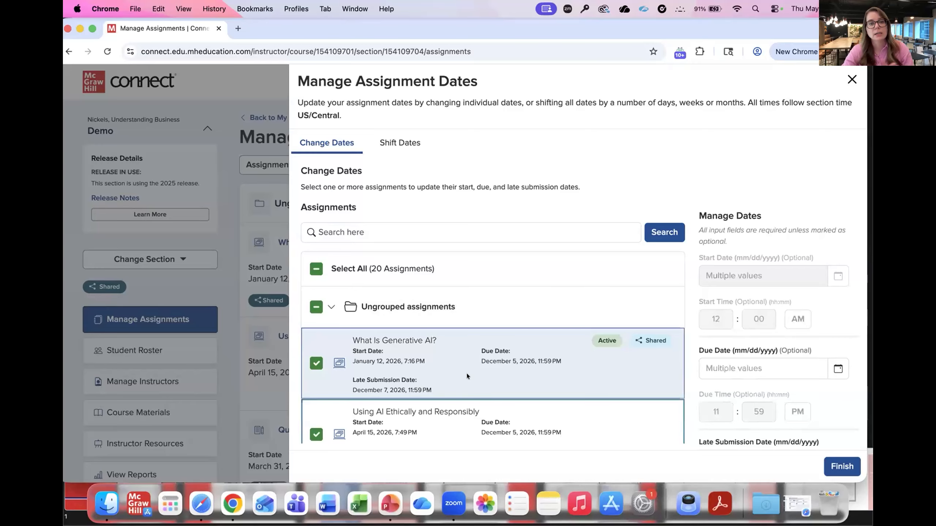
pyautogui.scroll(-2, 466, 373)
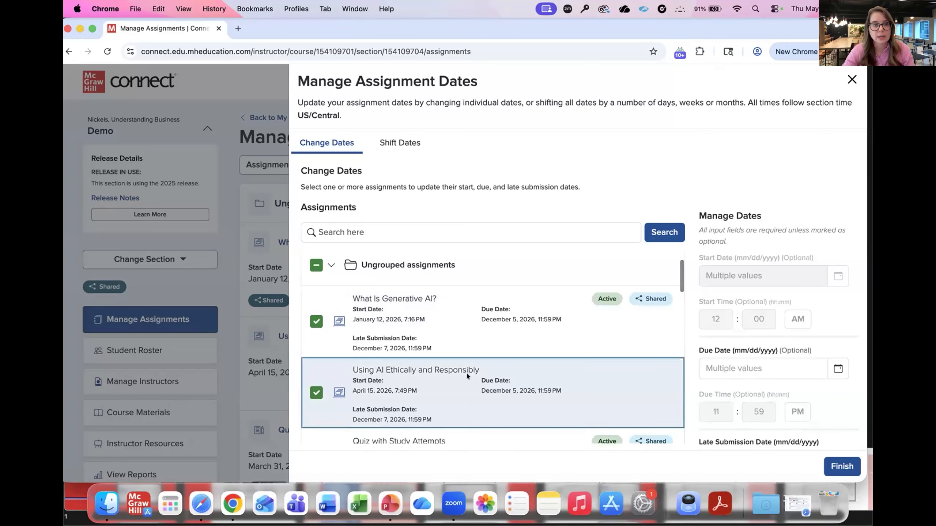
# Step: Set the due date of both selected assignments to 12/06/2026, apply the change and finish managing dates
pyautogui.click(835, 368)
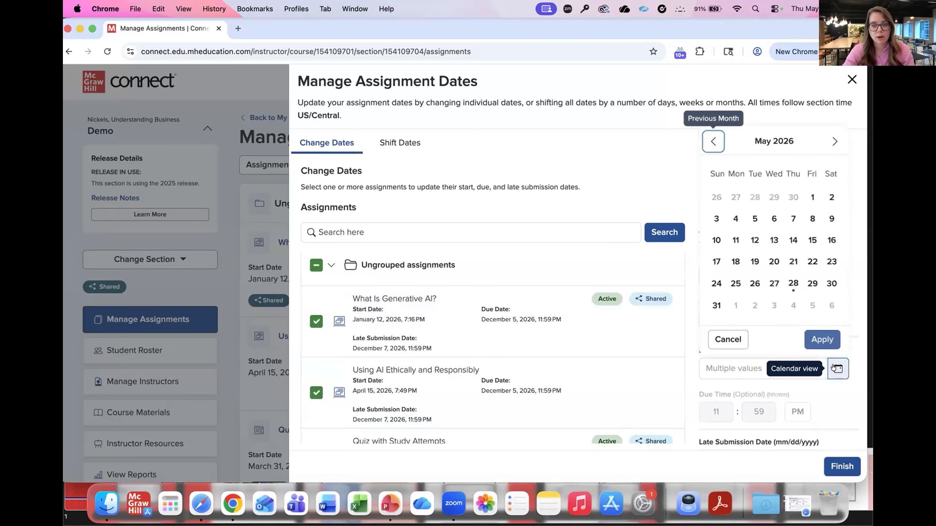
pyautogui.click(807, 284)
pyautogui.click(727, 371)
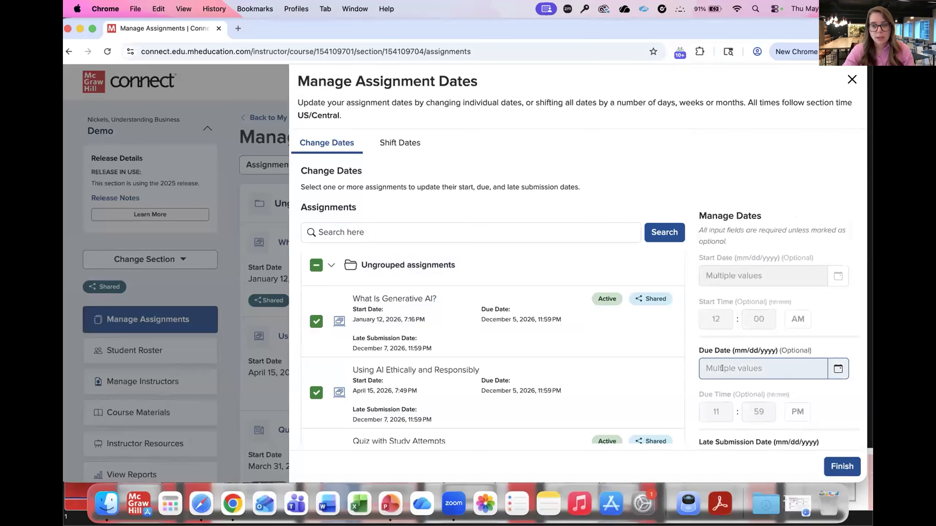
pyautogui.write('12/06/2026')
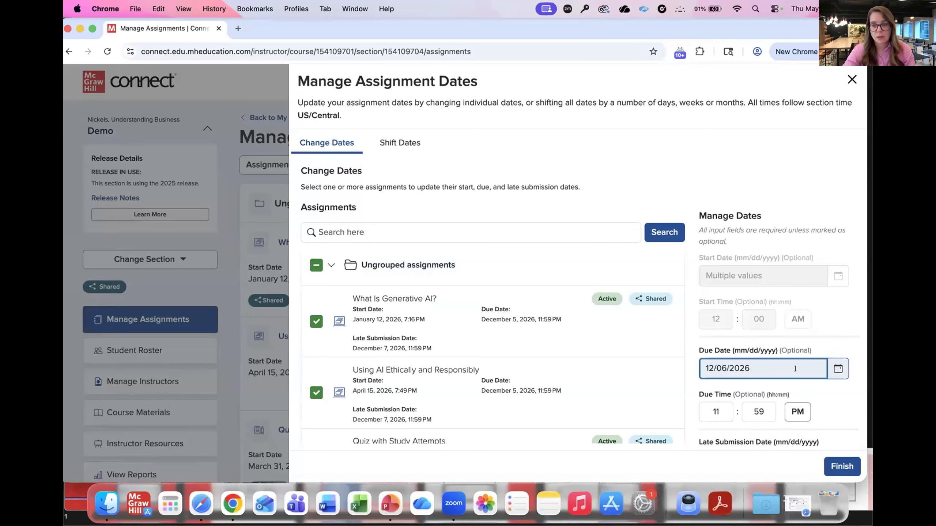
pyautogui.scroll(-3, 764, 368)
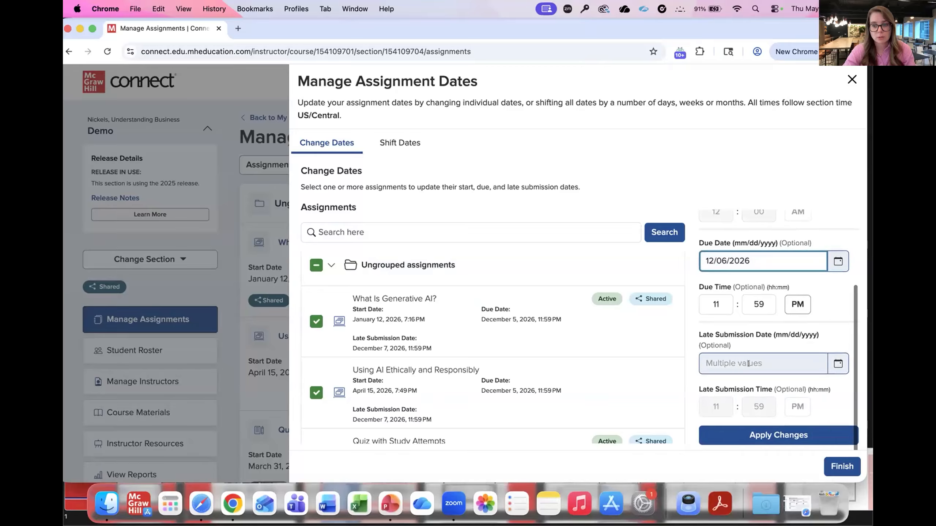
pyautogui.click(757, 436)
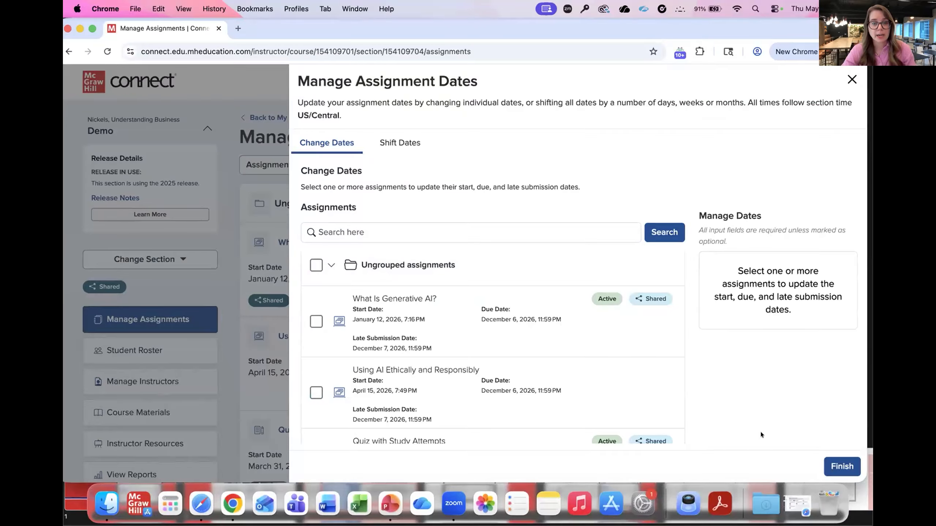
pyautogui.click(840, 466)
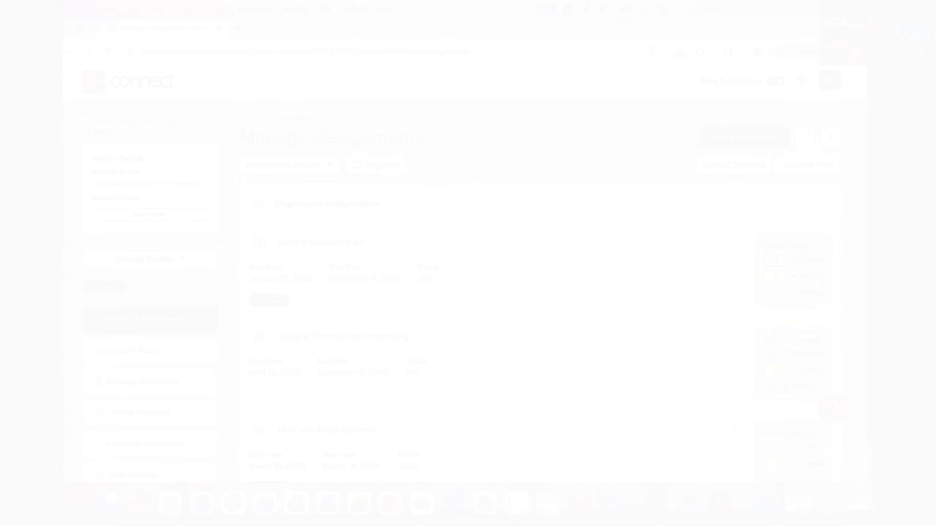